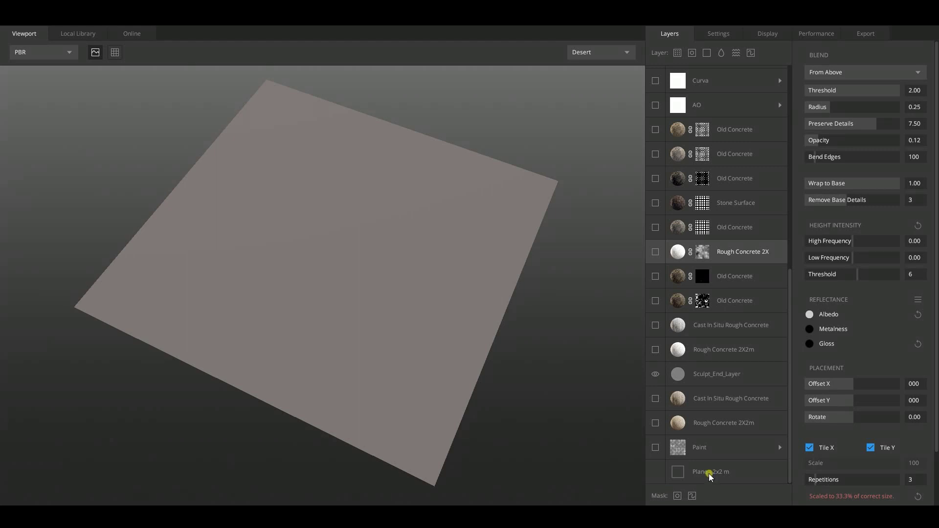
- Select and enable the Paint layer so its OpenEXR height map embosses a tiled grid
click(720, 471)
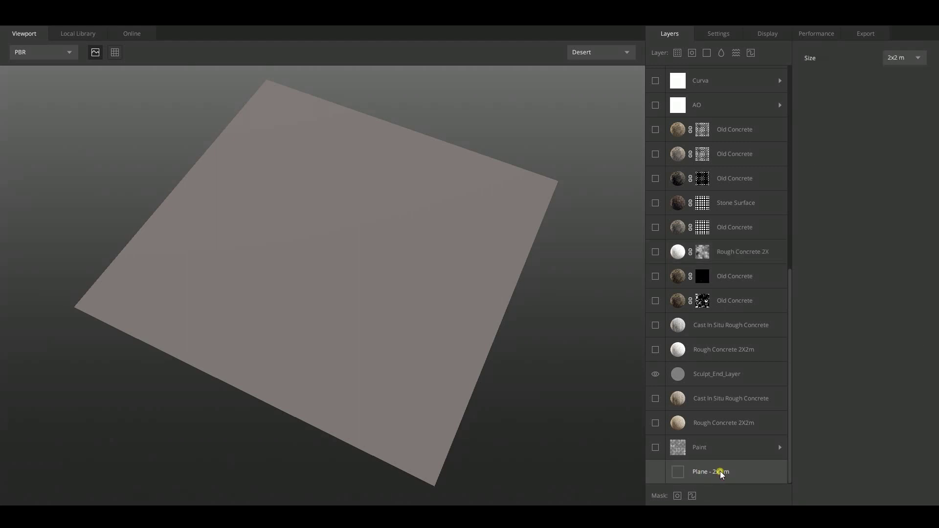
click(707, 447)
click(656, 447)
mouse_move(587, 408)
mouse_down()
mouse_move(536, 397)
mouse_move(671, 411)
mouse_up()
click(782, 447)
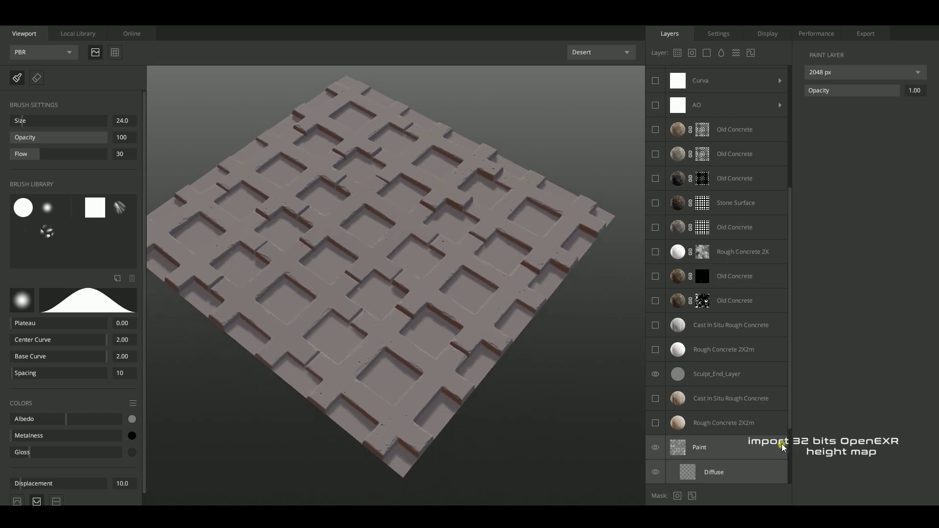
drag(792, 389, 798, 467)
- Set the Paint layer's displacement strength to 4.50 and inspect the raised grid up close
click(726, 450)
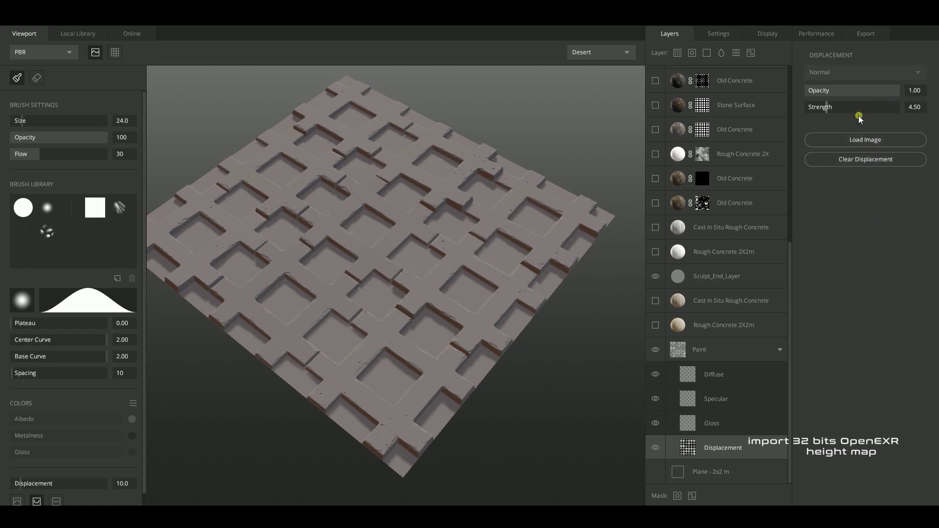
mouse_move(545, 453)
mouse_down()
mouse_move(516, 430)
mouse_move(540, 457)
mouse_up()
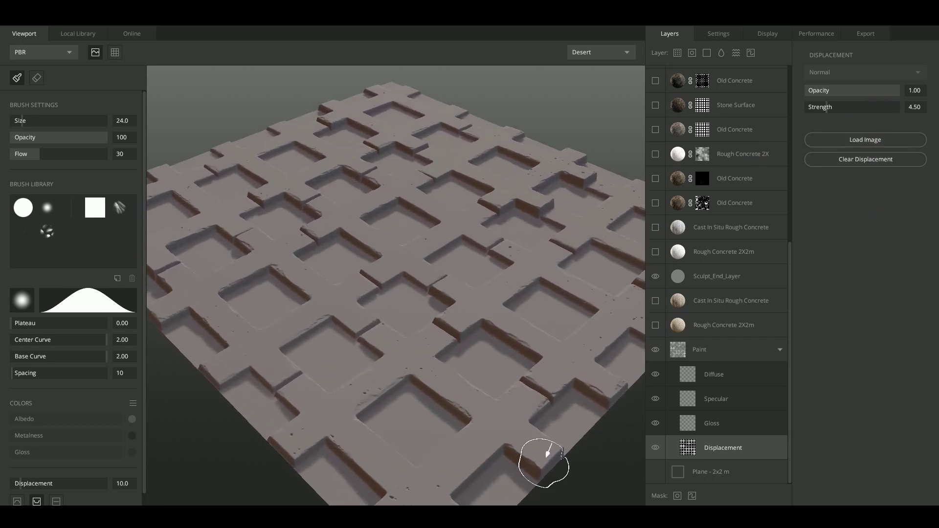
drag(841, 111, 828, 112)
scroll(594, 421, down, 4)
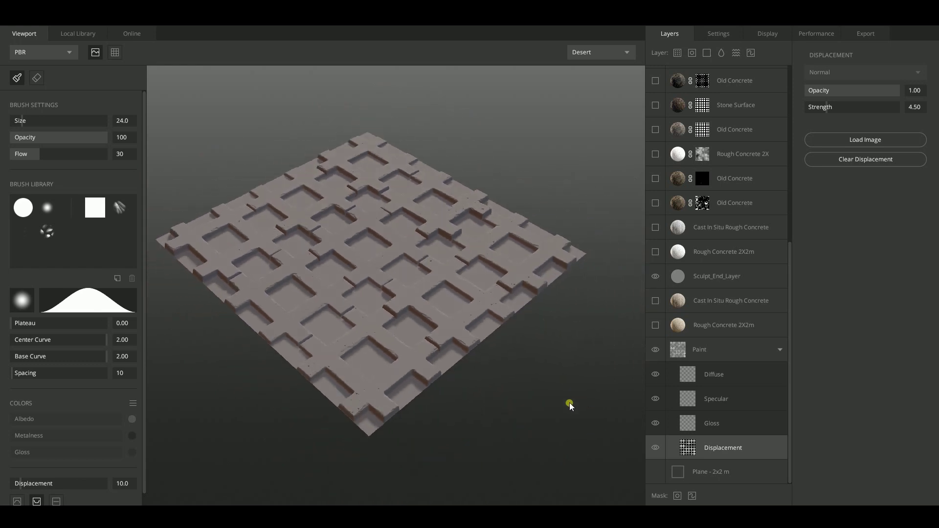
scroll(541, 379, up, 3)
scroll(551, 440, down, 3)
scroll(545, 416, up, 2)
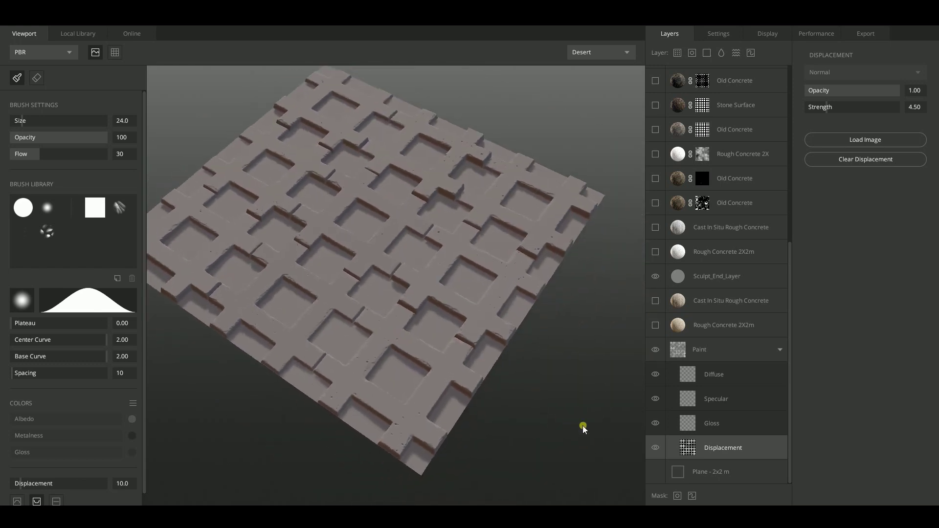
click(779, 350)
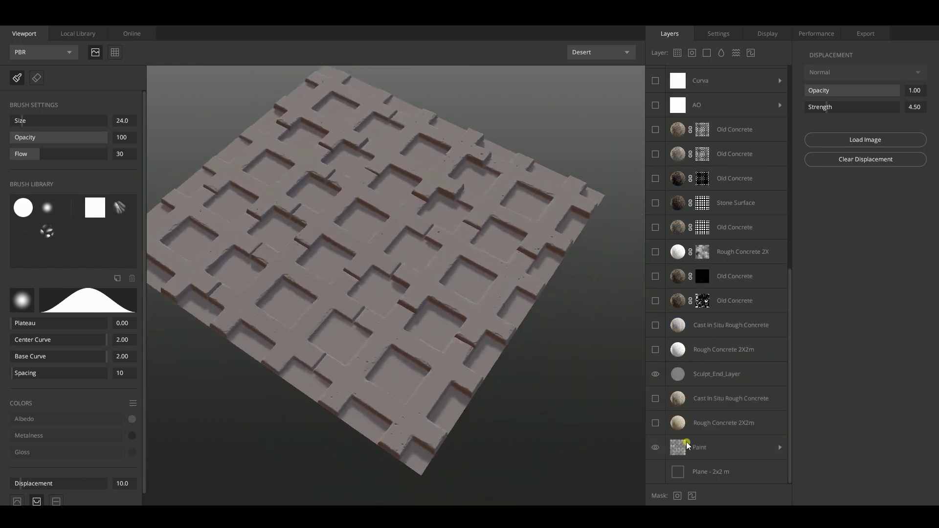
- Enable the lower Rough Concrete 2X2m layer for its height detail
click(714, 429)
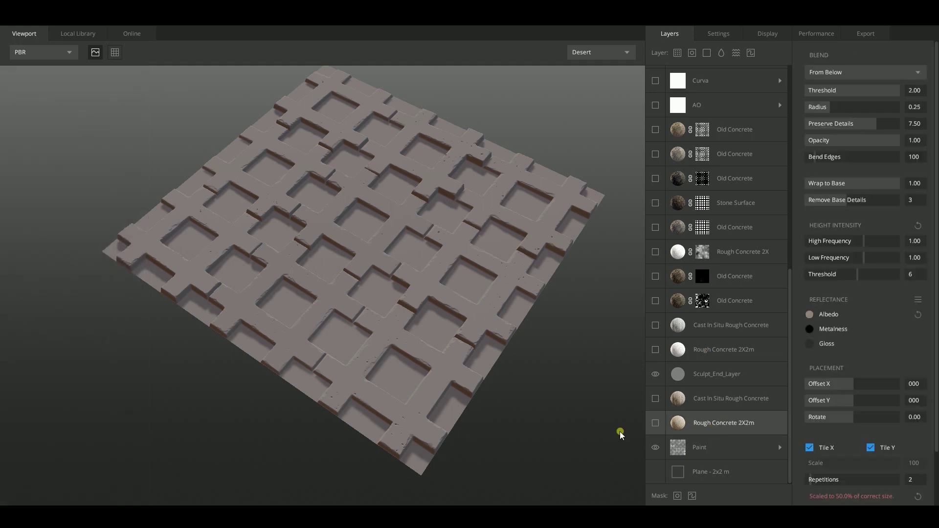
scroll(543, 399, up, 1)
scroll(535, 411, up, 2)
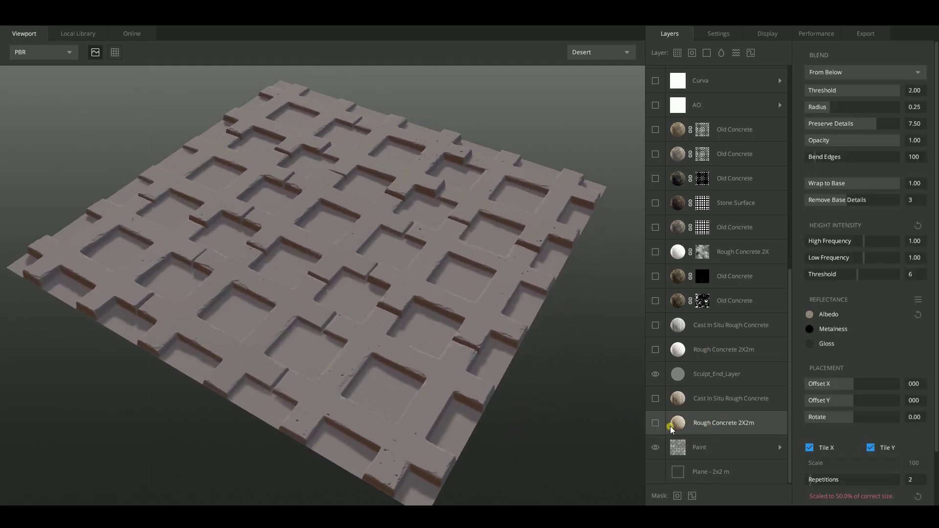
click(657, 423)
scroll(562, 382, up, 2)
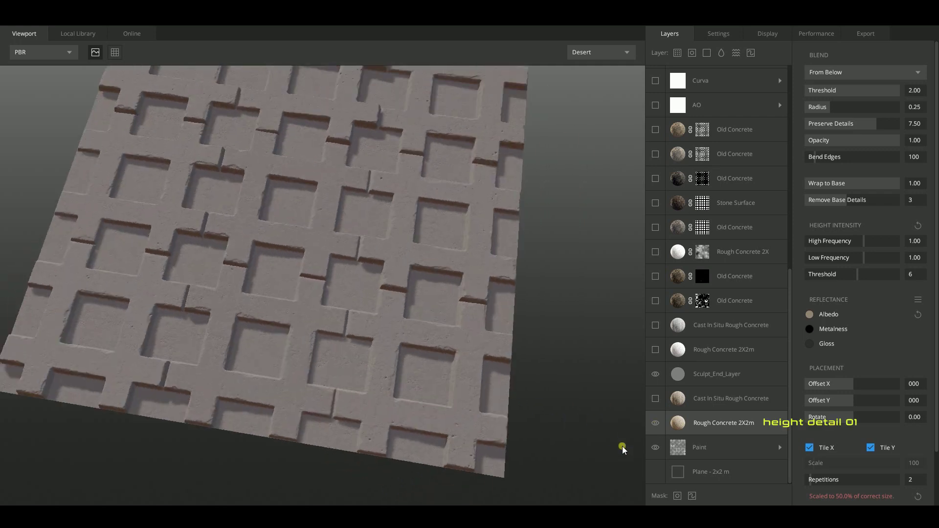
scroll(428, 342, up, 3)
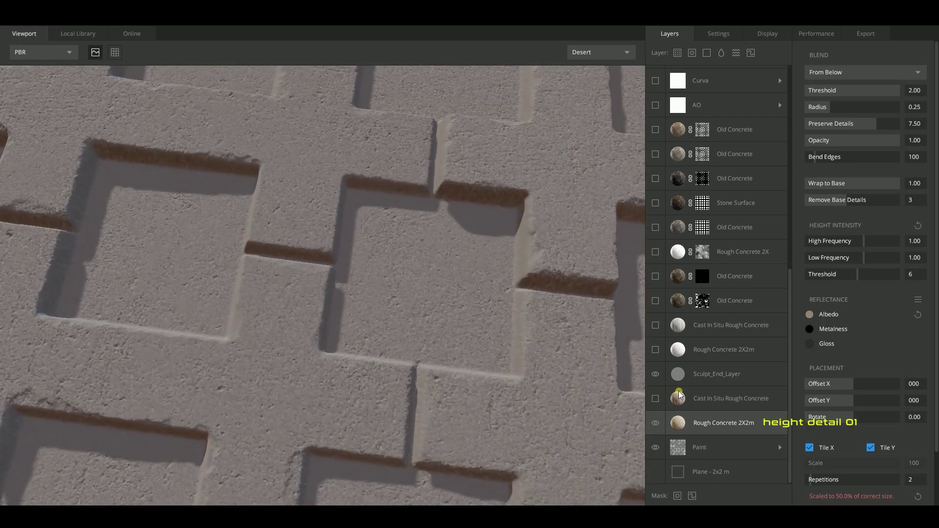
- Enable the lower Cast In Situ Rough Concrete layer at 0.77 opacity, comparing it on and off
click(716, 404)
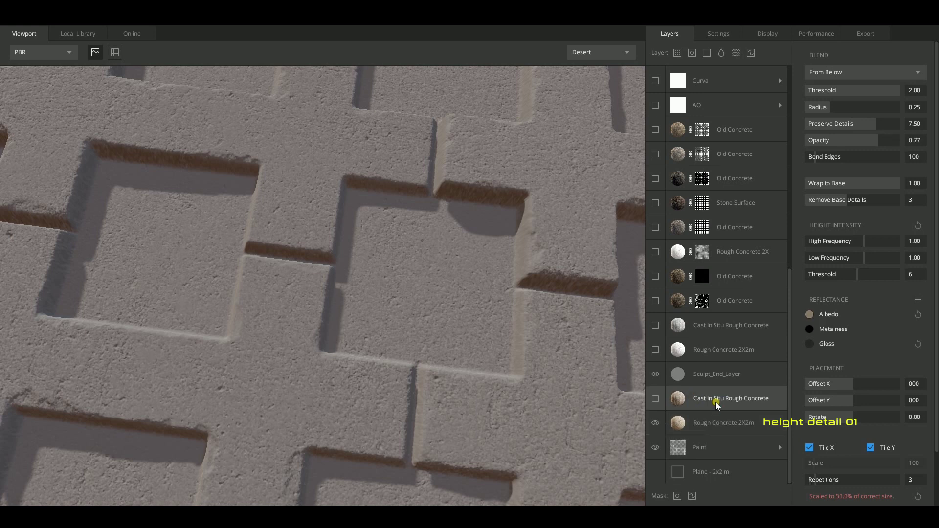
click(655, 401)
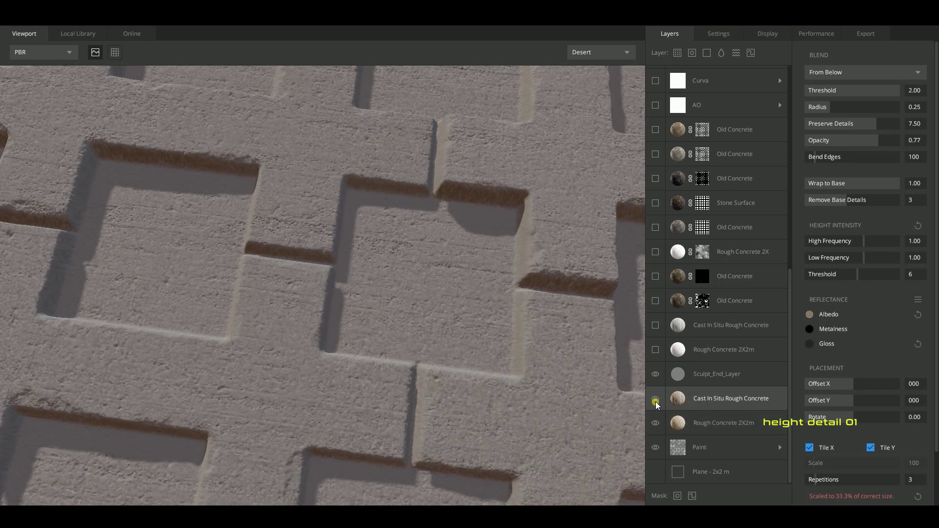
click(656, 401)
click(655, 399)
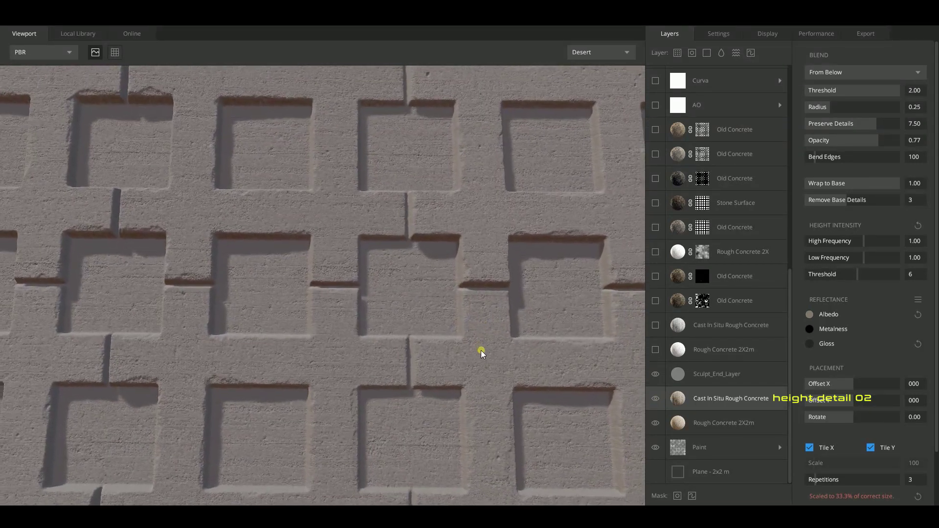
- Enable the upper Rough Concrete 2X2m and Cast In Situ layers, the latter From Below at 0.43
click(707, 380)
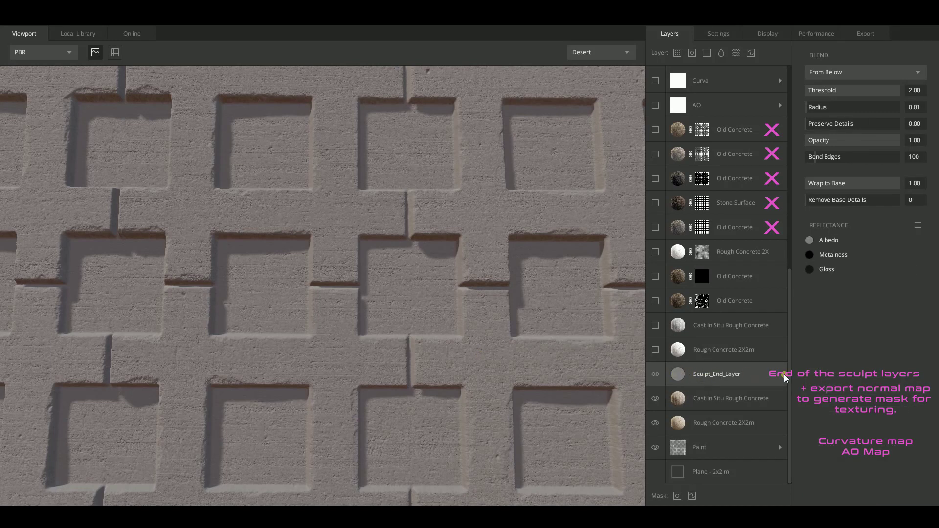
click(763, 347)
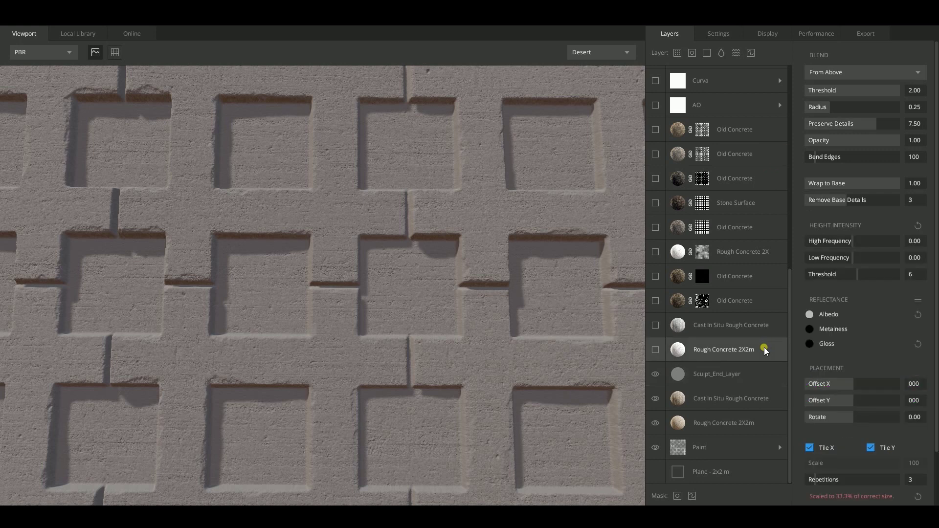
click(655, 350)
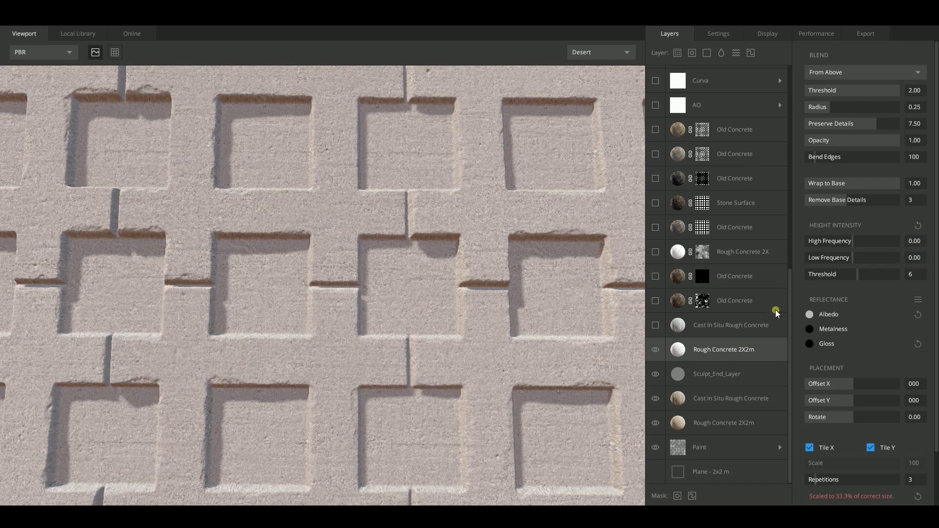
click(744, 327)
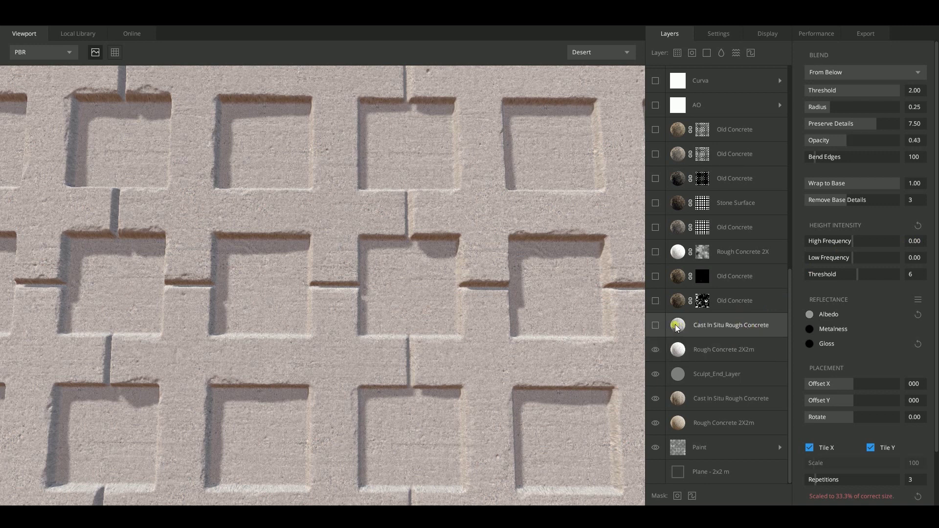
click(656, 327)
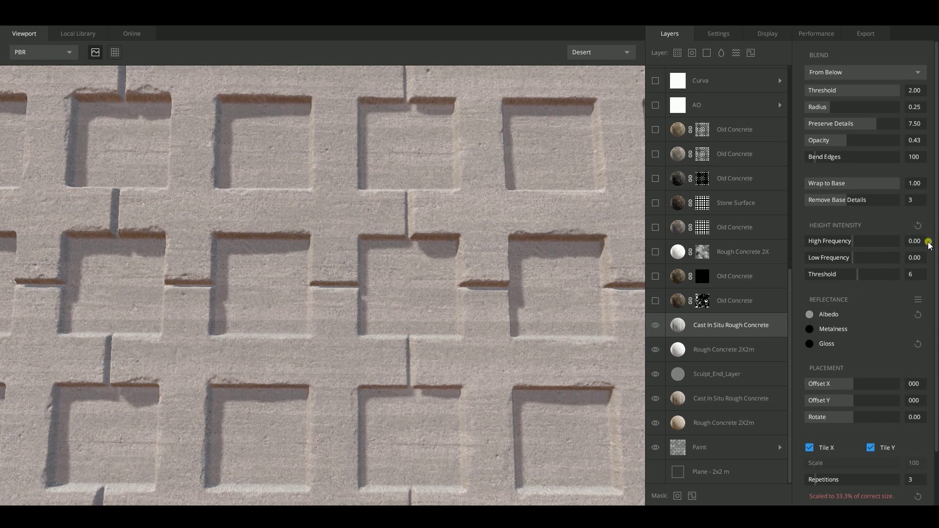
click(746, 303)
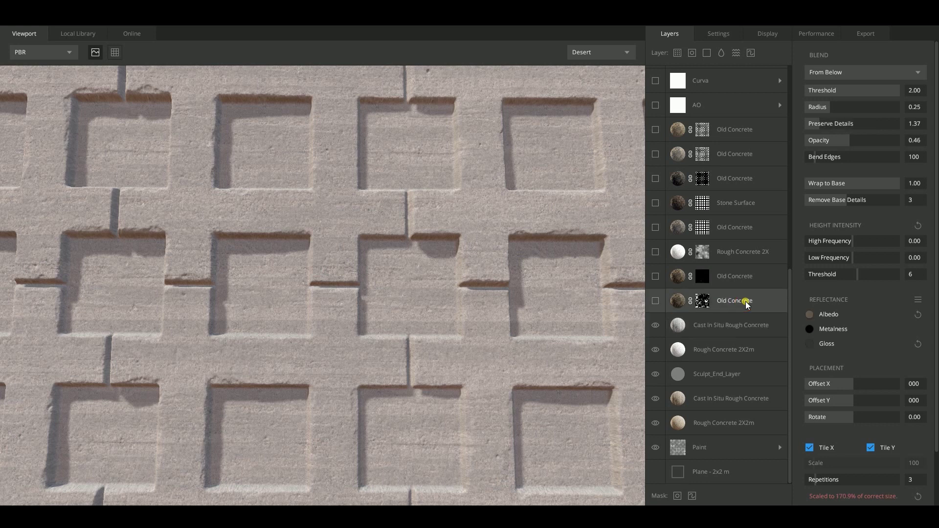
- Turn on the two lowest Old Concrete dirt-stain layers
click(655, 302)
scroll(385, 433, down, 3)
mouse_move(362, 358)
mouse_down()
mouse_move(402, 362)
mouse_move(398, 338)
mouse_move(403, 353)
mouse_up()
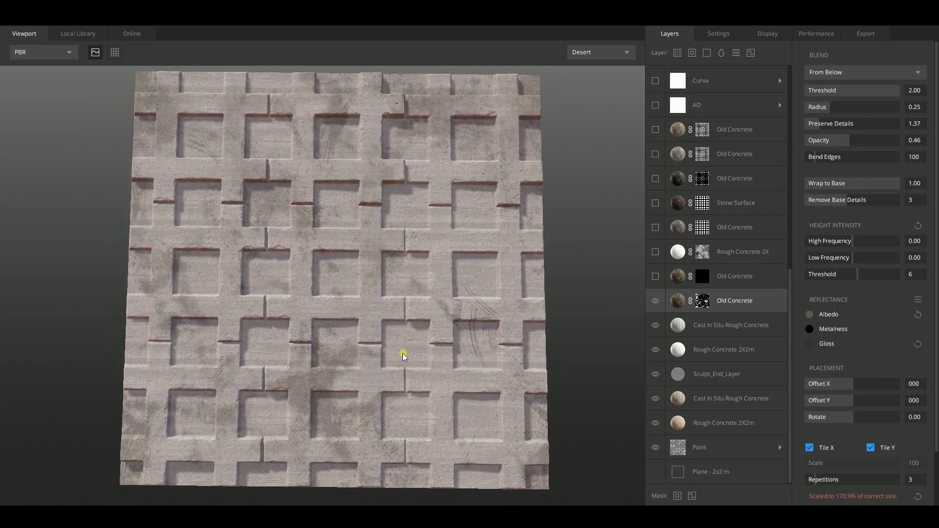
click(732, 280)
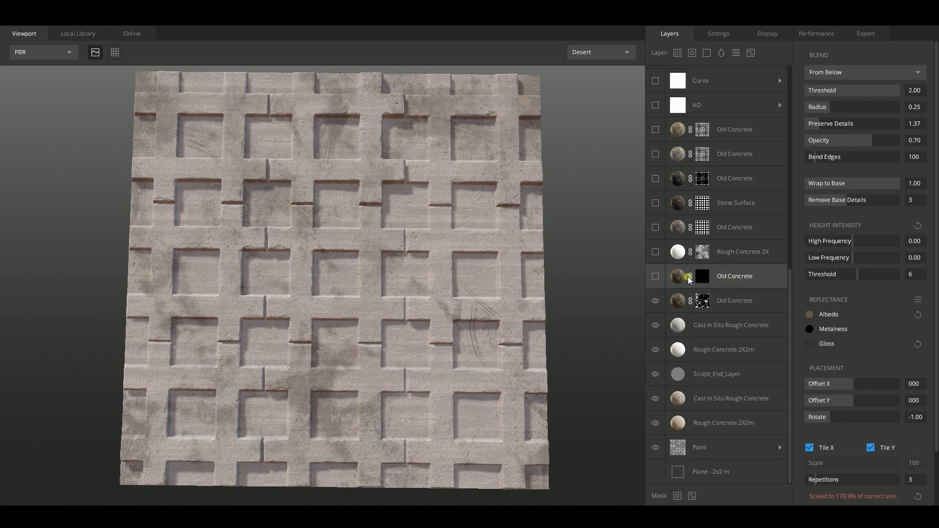
click(656, 277)
- Enable the Rough Concrete 2X layer, blended From Above at 0.12 opacity
click(728, 253)
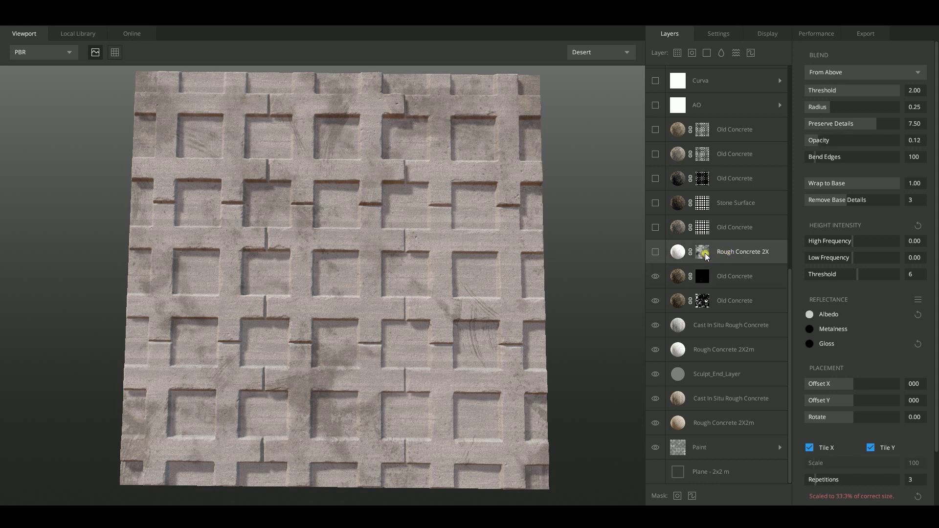
click(656, 252)
scroll(339, 272, up, 5)
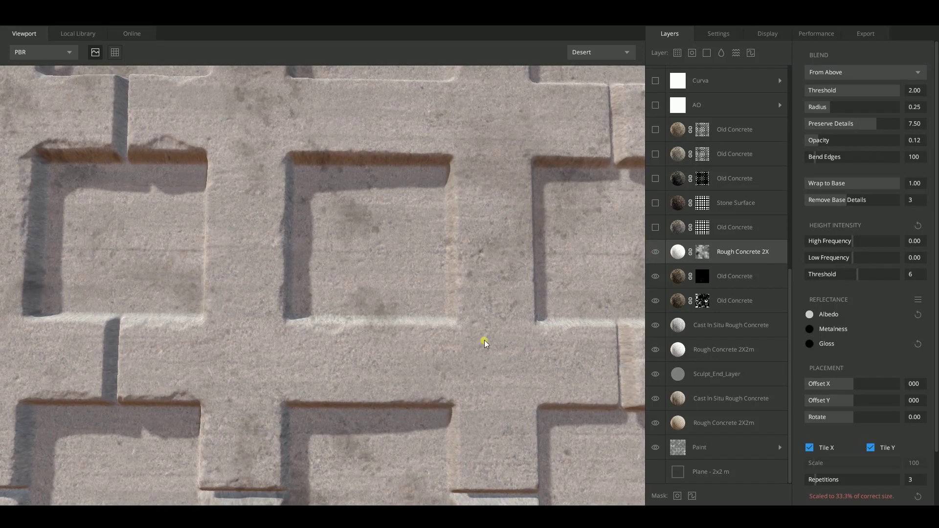
scroll(418, 344, down, 5)
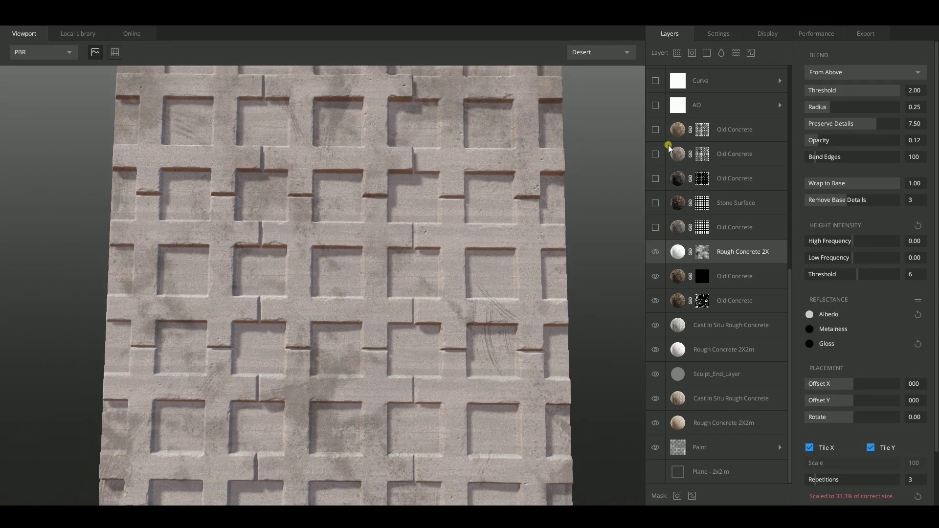
- Show the hidden Old Concrete layer, From Below at threshold 0.82, filling grid holes with dirt
click(733, 230)
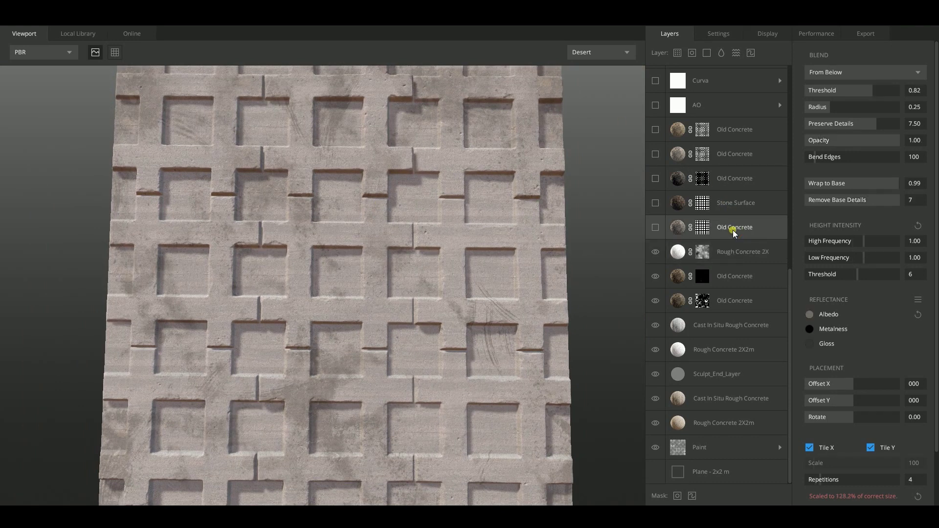
click(656, 228)
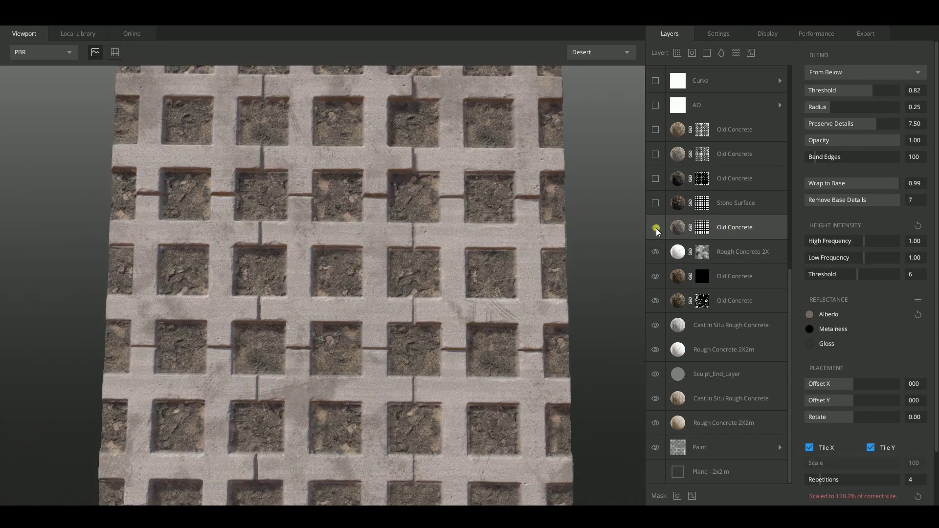
mouse_move(602, 252)
mouse_down()
mouse_move(467, 346)
mouse_move(341, 228)
mouse_up()
scroll(373, 388, up, 5)
mouse_move(373, 388)
mouse_down()
mouse_move(444, 355)
mouse_move(548, 366)
mouse_move(501, 347)
mouse_move(574, 350)
mouse_move(499, 363)
mouse_move(541, 360)
mouse_move(510, 364)
mouse_up()
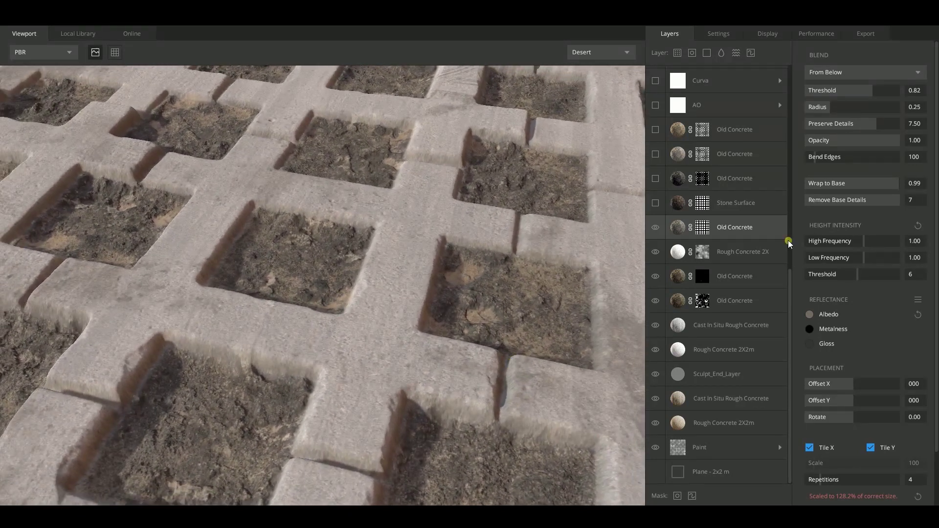
drag(704, 229, 732, 206)
- Enable the Stone Surface layer, From Below at threshold 0.21, scattering pebbles in the holes
click(732, 206)
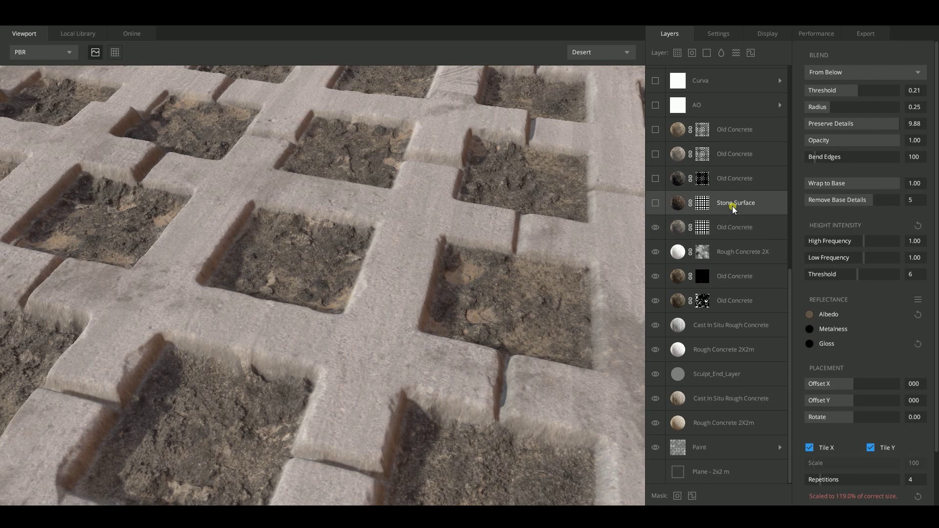
click(657, 205)
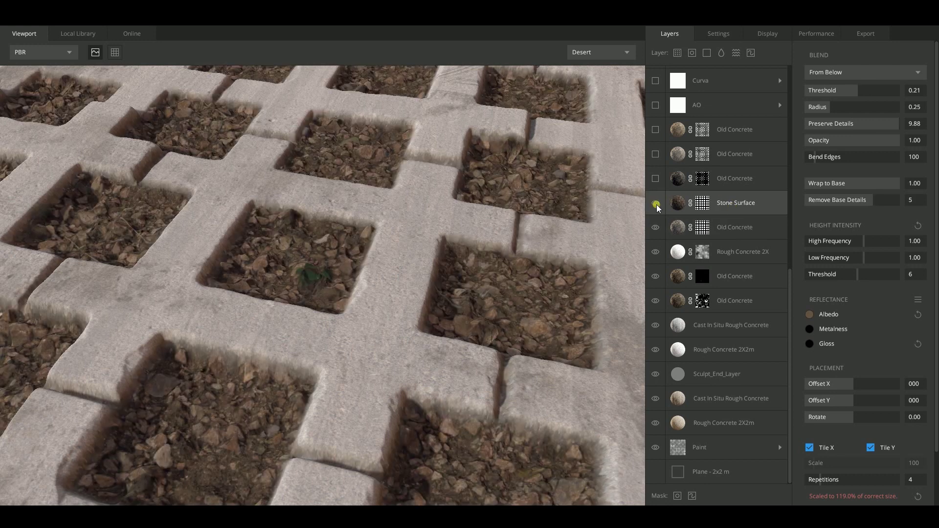
mouse_move(451, 374)
mouse_down()
mouse_move(423, 232)
mouse_move(436, 267)
mouse_move(470, 294)
mouse_move(347, 121)
mouse_move(438, 336)
mouse_move(433, 343)
mouse_move(485, 360)
mouse_move(430, 251)
mouse_move(427, 351)
mouse_move(433, 329)
mouse_move(474, 356)
mouse_move(494, 410)
mouse_move(478, 366)
mouse_up()
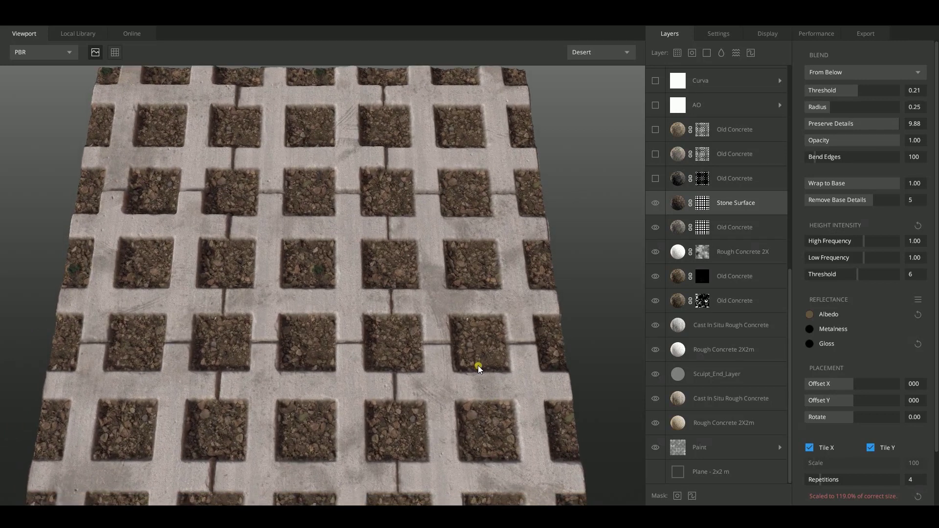
- Review the Old Concrete layer above Stone Surface and its ambient-occlusion image mask
click(738, 182)
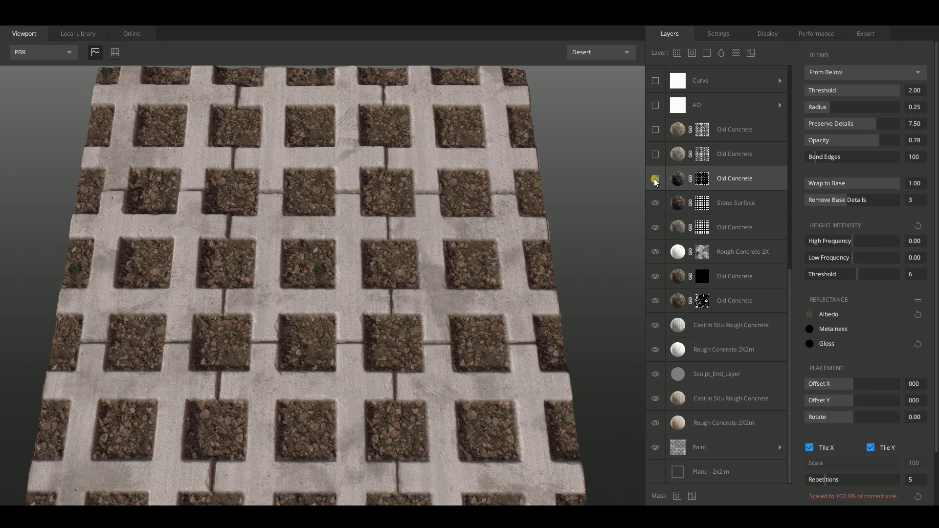
click(654, 179)
mouse_move(339, 281)
mouse_down()
mouse_move(375, 467)
mouse_move(339, 277)
mouse_up()
scroll(465, 378, up, 5)
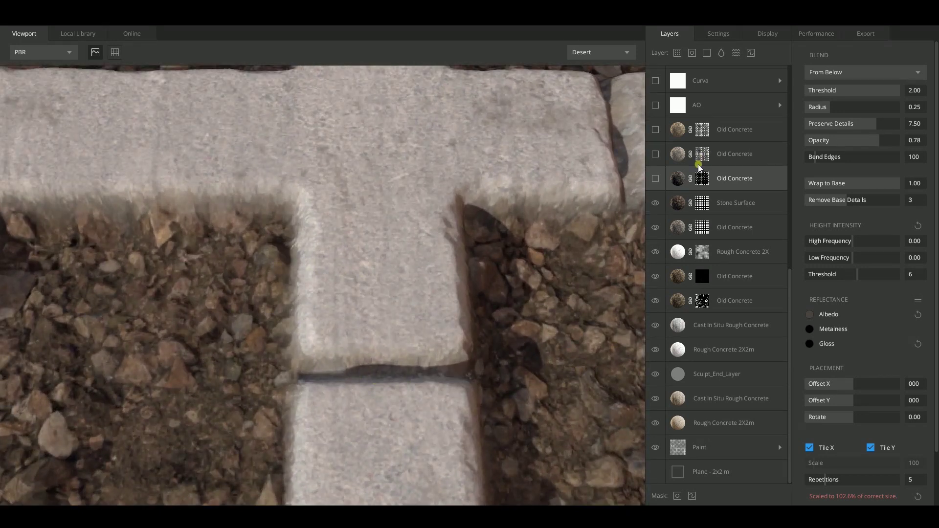
click(705, 179)
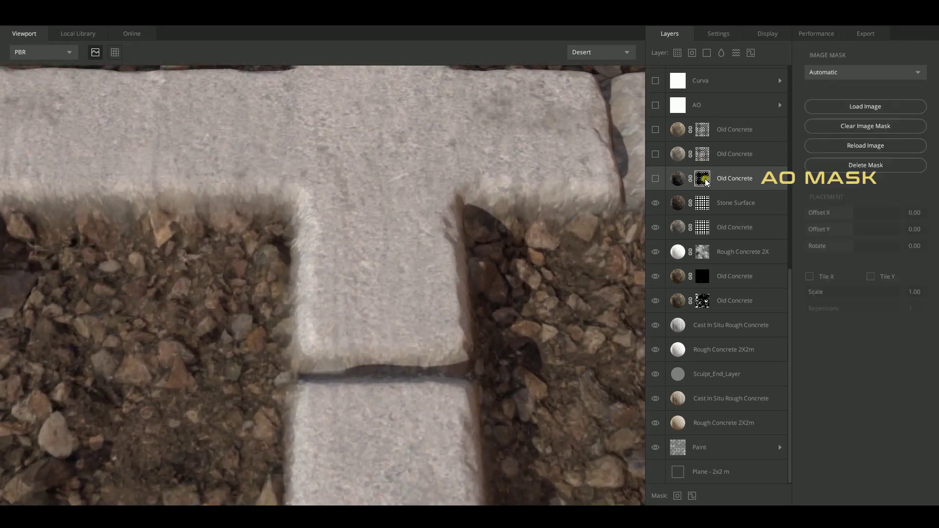
click(656, 179)
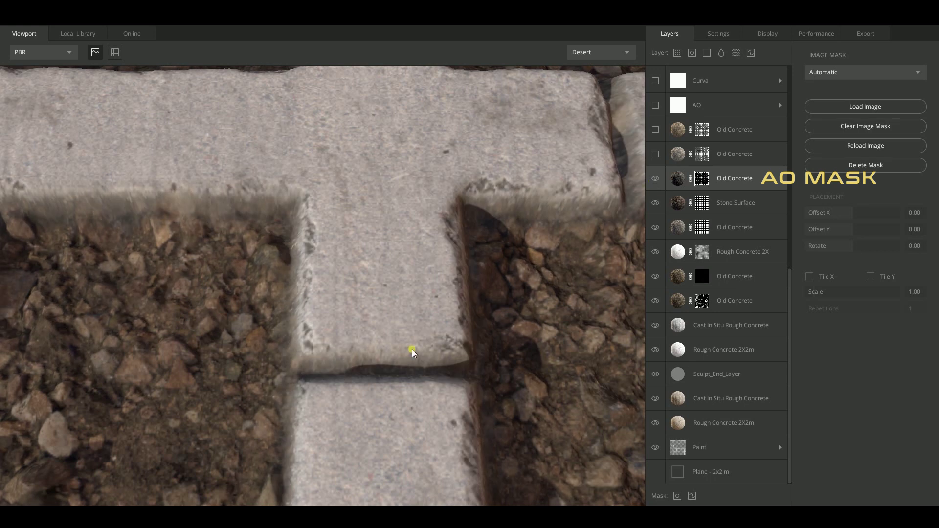
- Compare the masked Old Concrete layer off and on to judge the grimy edge shading
scroll(401, 339, down, 2)
scroll(402, 339, down, 3)
drag(428, 305, 390, 318)
scroll(390, 317, up, 3)
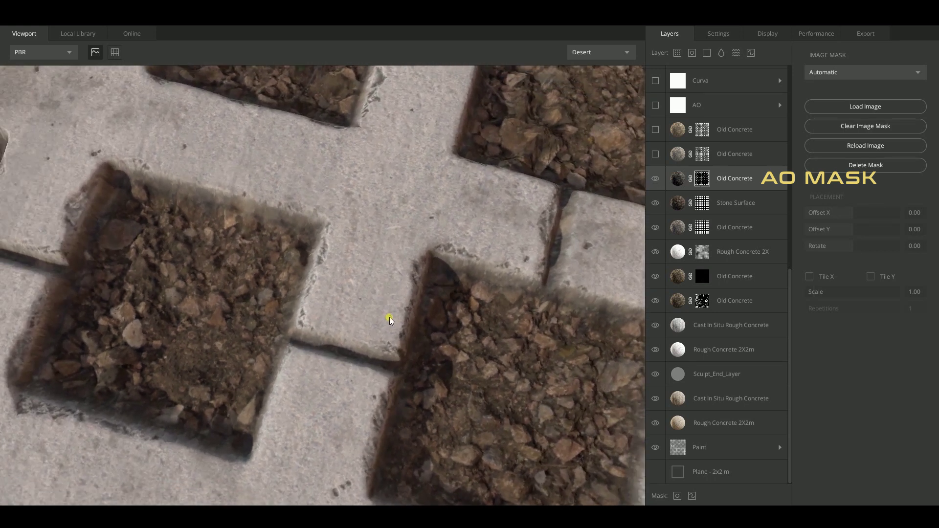
click(655, 180)
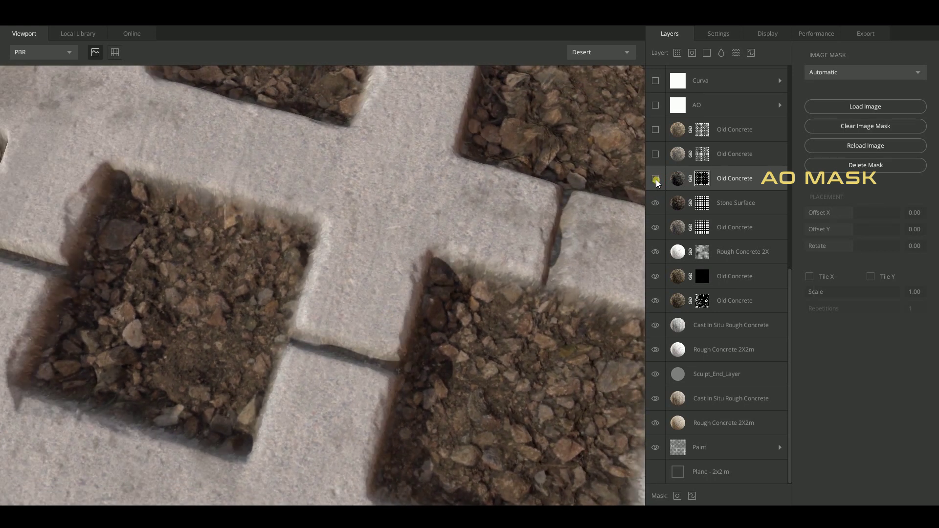
click(656, 180)
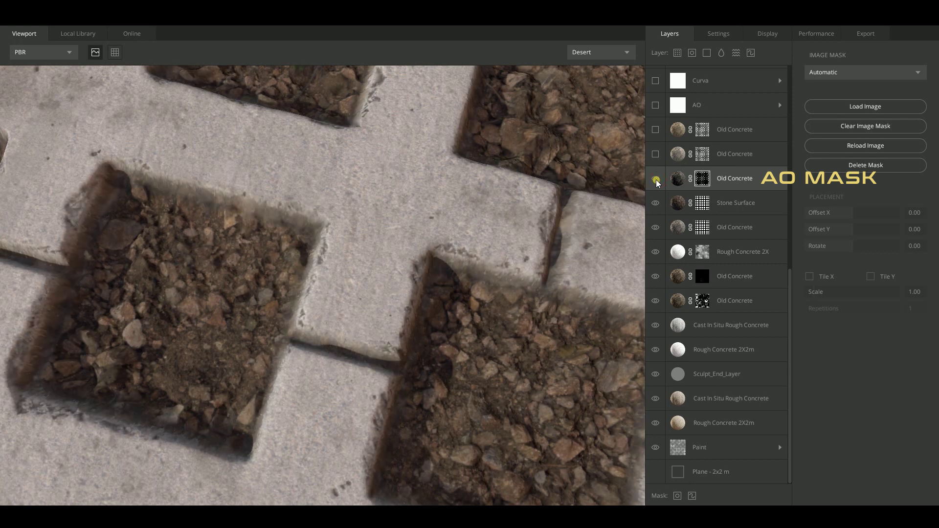
scroll(421, 285, down, 3)
drag(445, 309, 439, 333)
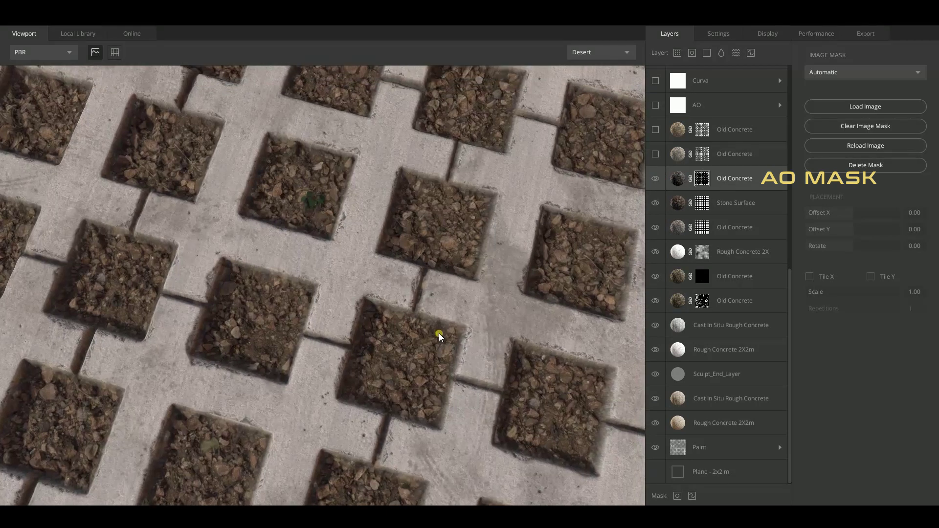
click(743, 156)
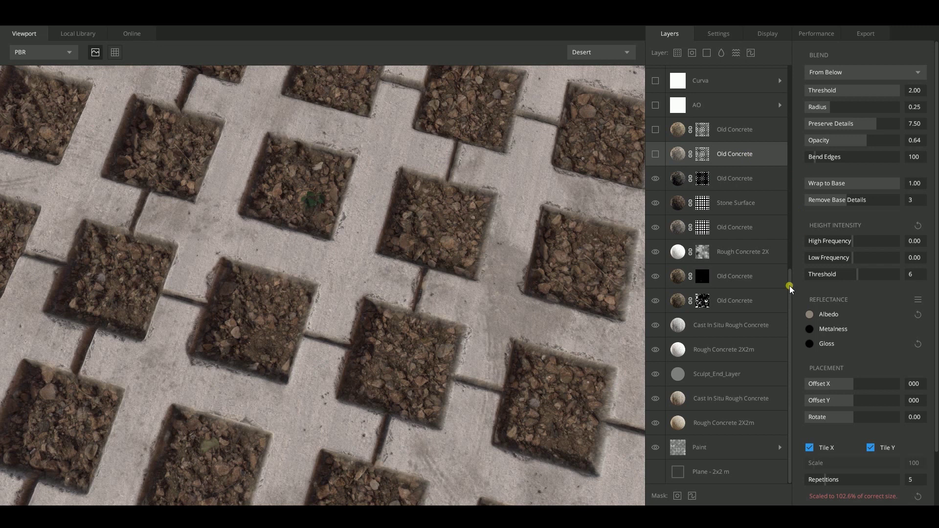
- Enable the first sandy dirt Old Concrete layer, comparing it on and off
drag(789, 285, 777, 159)
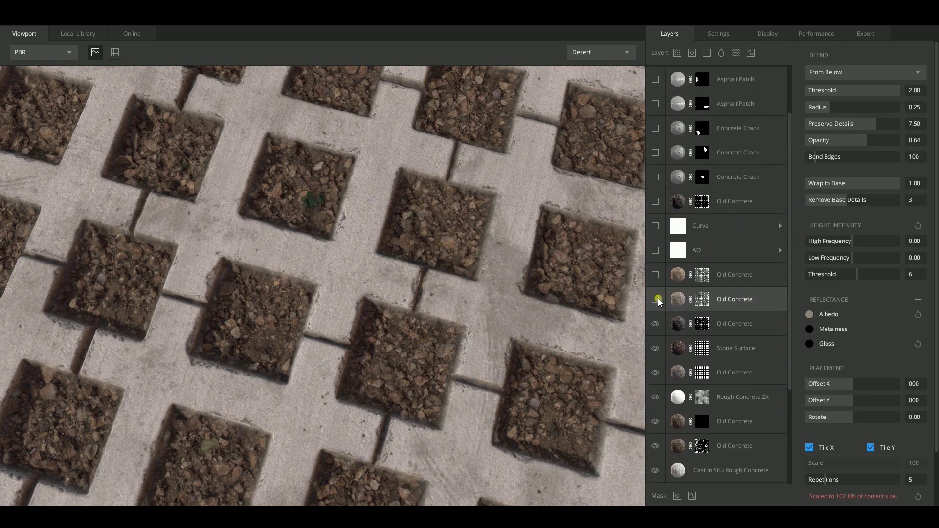
click(656, 300)
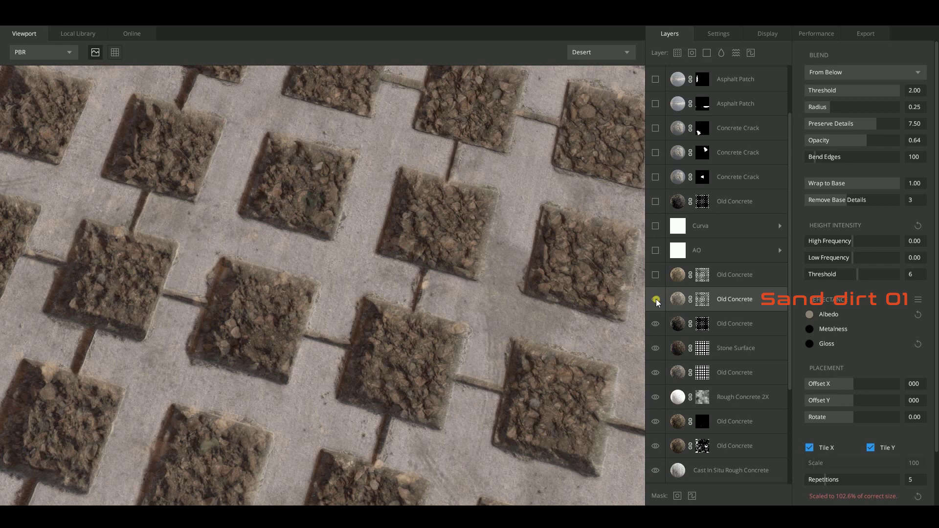
click(655, 300)
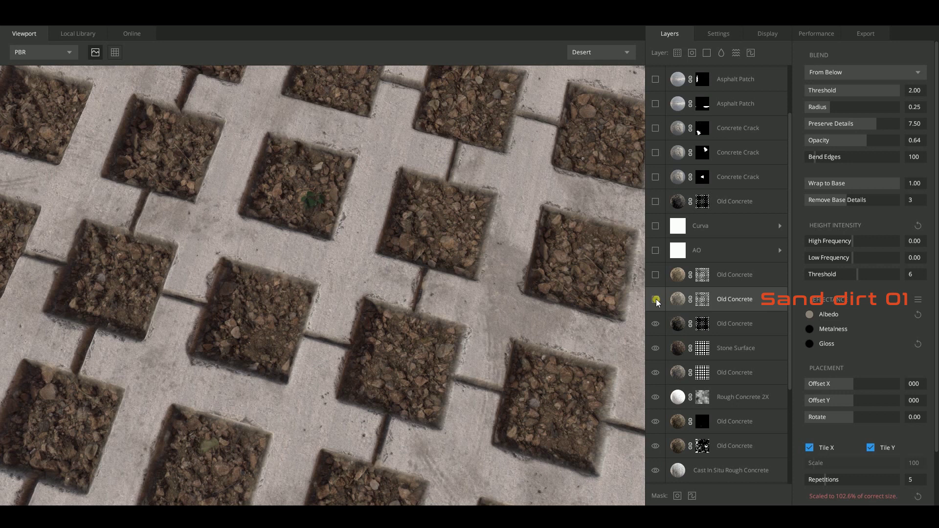
click(656, 300)
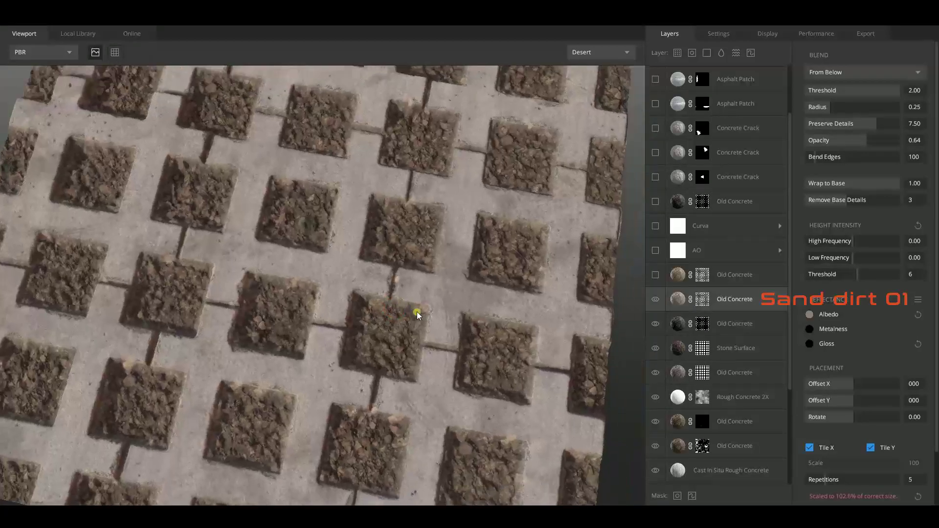
drag(399, 314, 430, 309)
- Enable the upper Old Concrete dirt layer, From Below at threshold 2.00 and 0.64 opacity
click(753, 275)
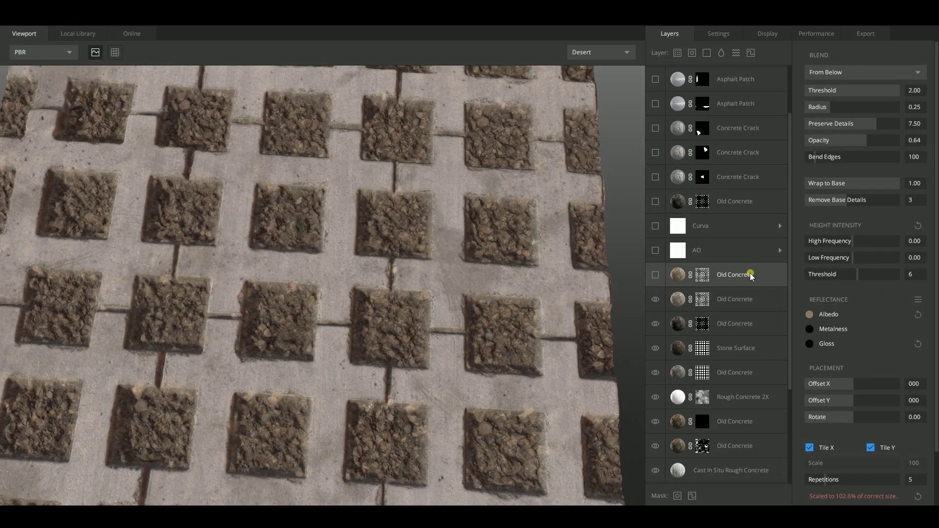
click(656, 275)
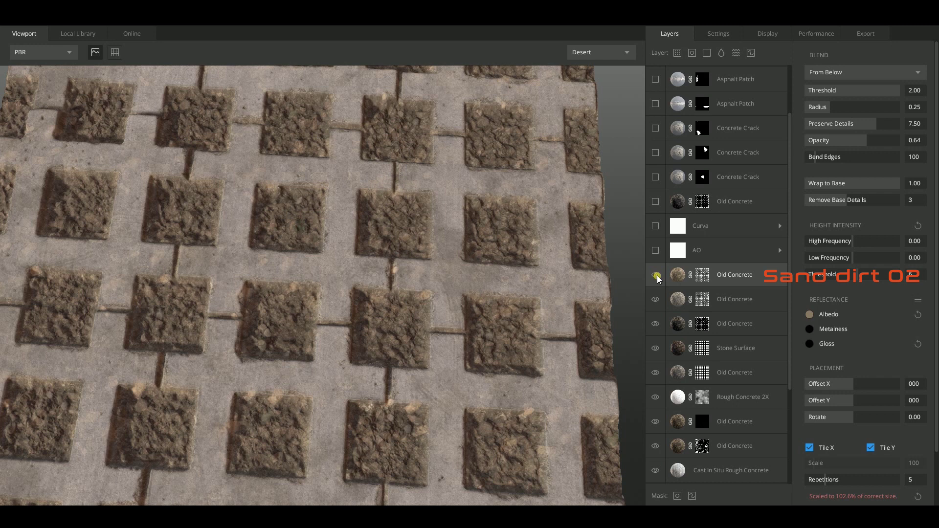
click(657, 275)
mouse_move(416, 336)
mouse_down()
mouse_move(482, 355)
mouse_move(390, 390)
mouse_up()
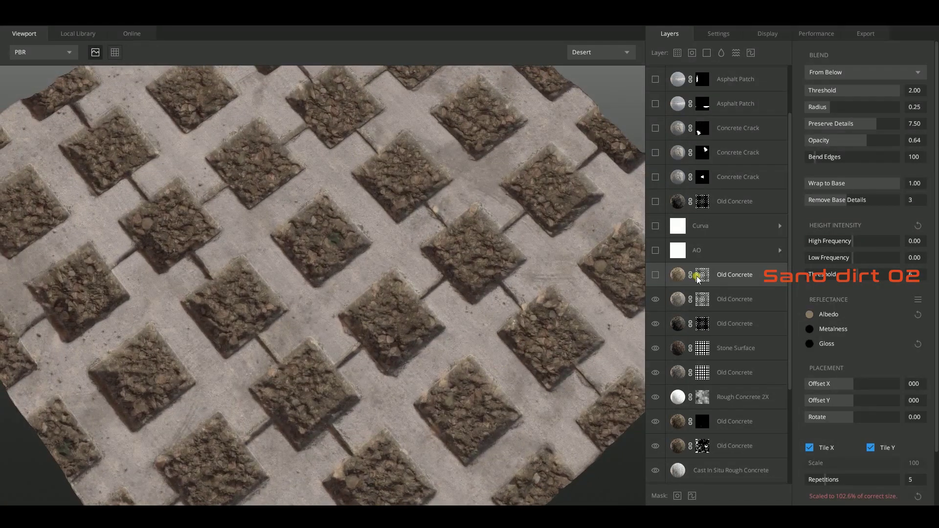
click(657, 276)
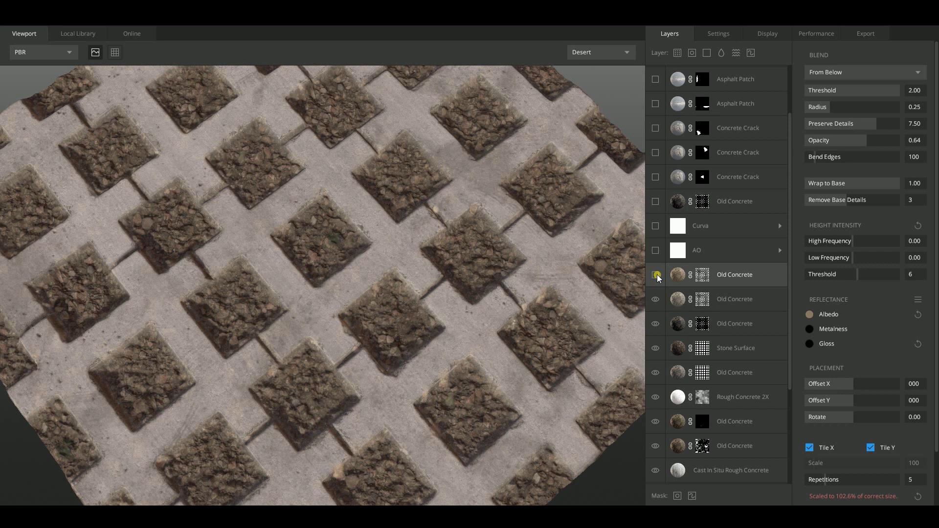
click(691, 276)
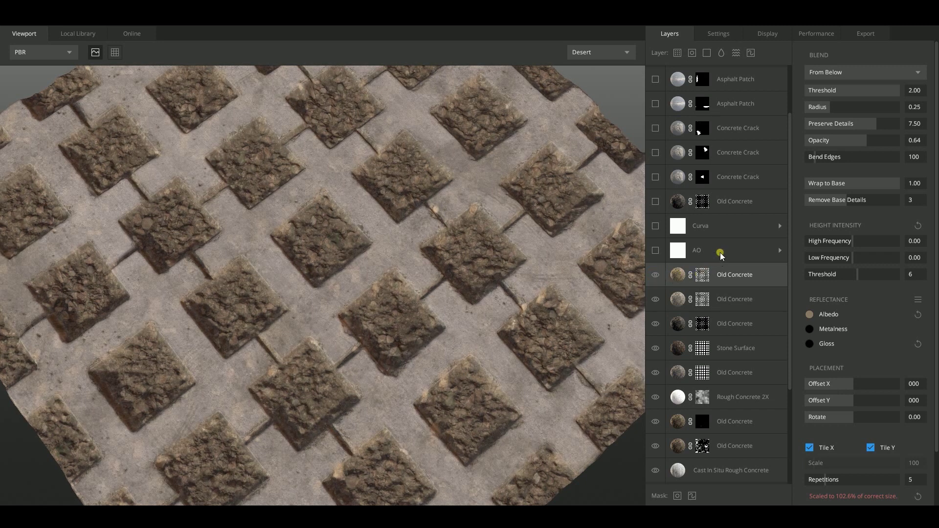
click(720, 252)
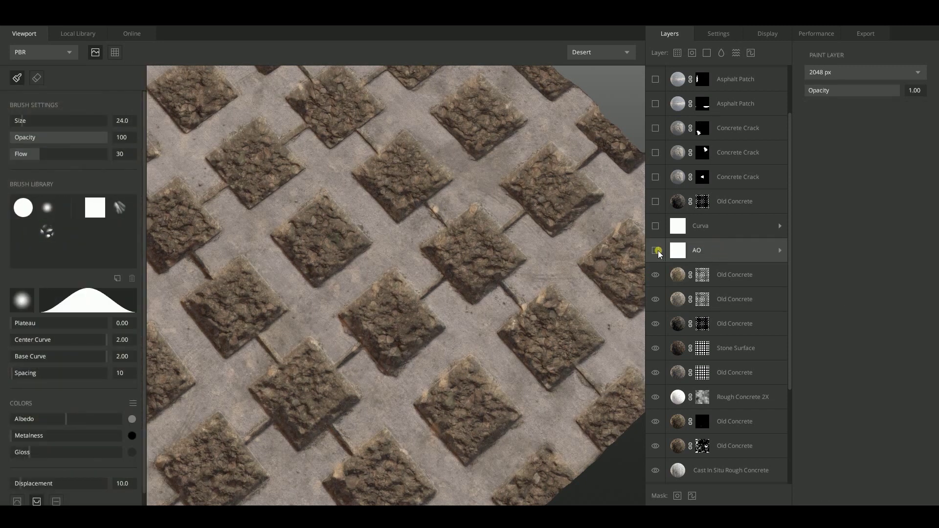
- Turn on the AO paint layer and view it across the paving tiles
click(657, 250)
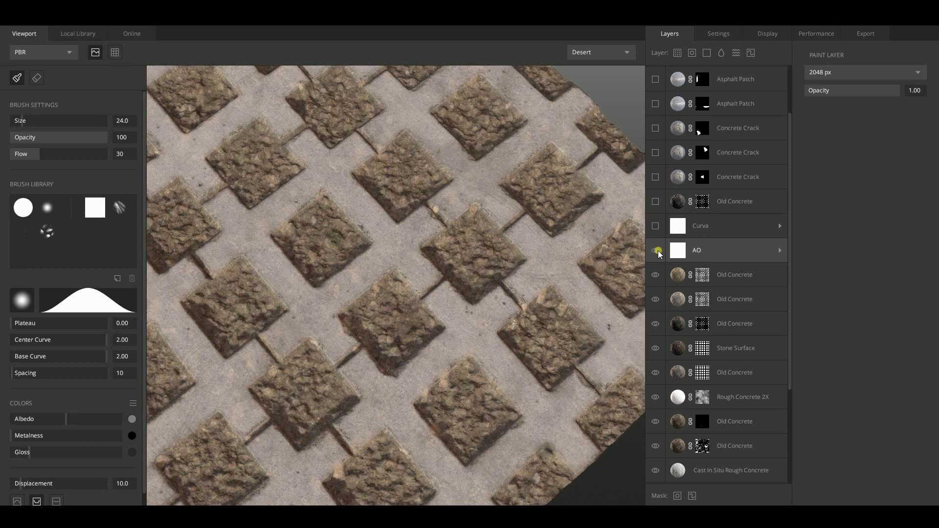
scroll(449, 370, up, 3)
scroll(419, 370, up, 3)
middle_drag(418, 371, 294, 346)
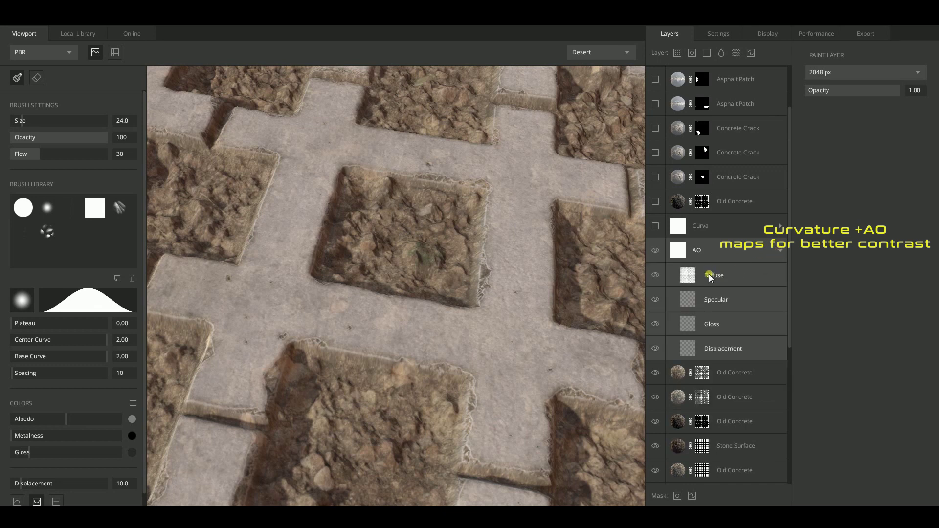
- Blend the AO layer's Diffuse map as Overlay at 0.20 opacity
click(709, 273)
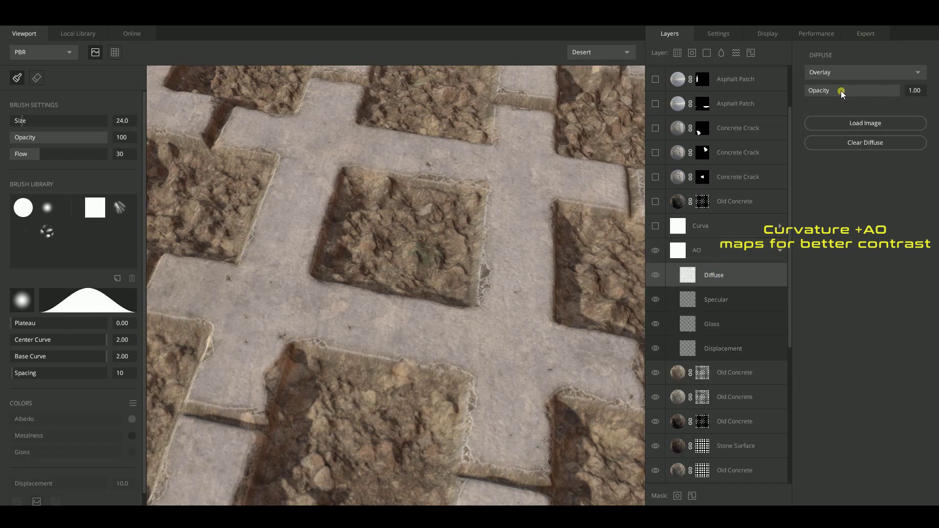
drag(825, 91, 825, 90)
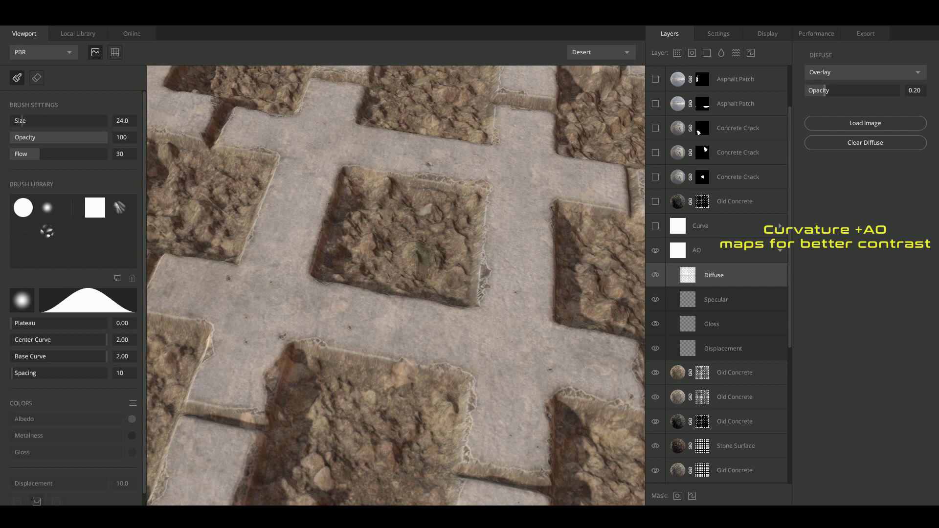
scroll(430, 283, down, 2)
alt+drag(430, 284, 483, 336)
scroll(429, 244, down, 3)
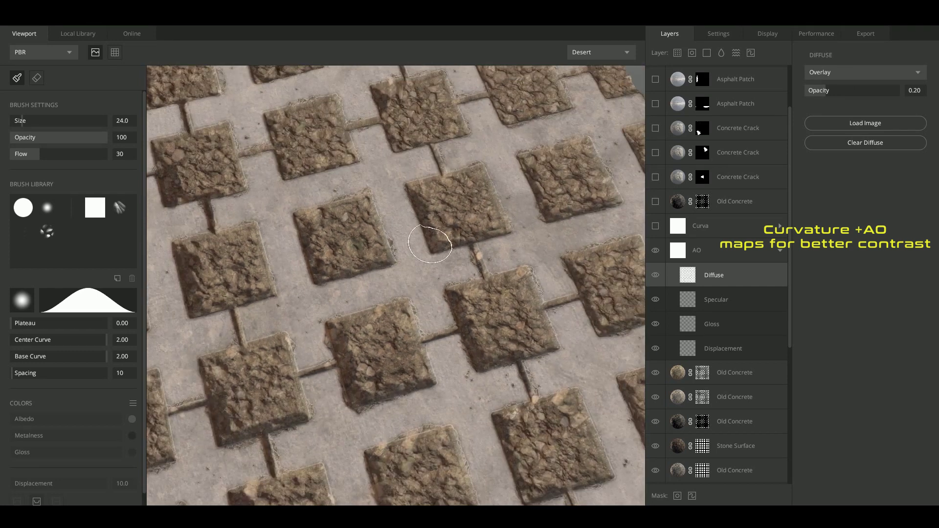
scroll(430, 244, down, 3)
alt+drag(430, 244, 514, 235)
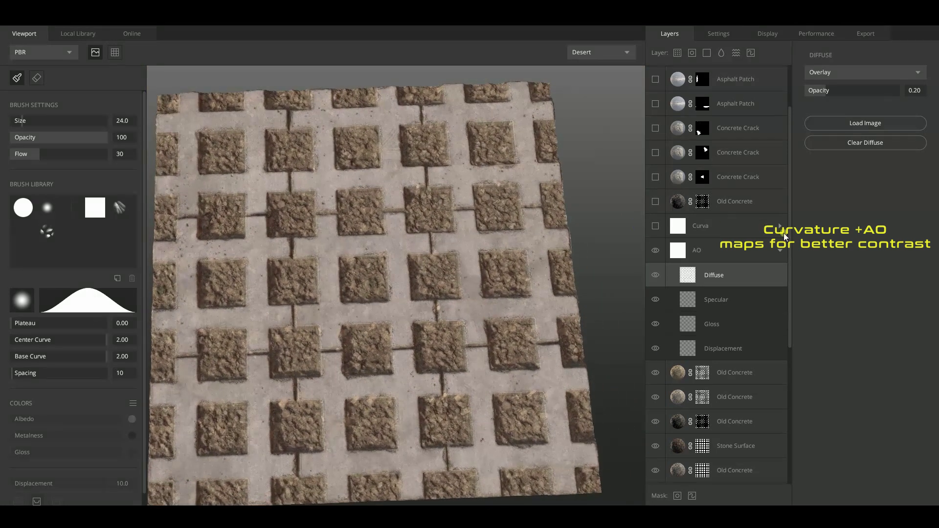
click(781, 250)
- Enable the Curva curvature layer, comparing it on and off and checking its Diffuse map
click(656, 227)
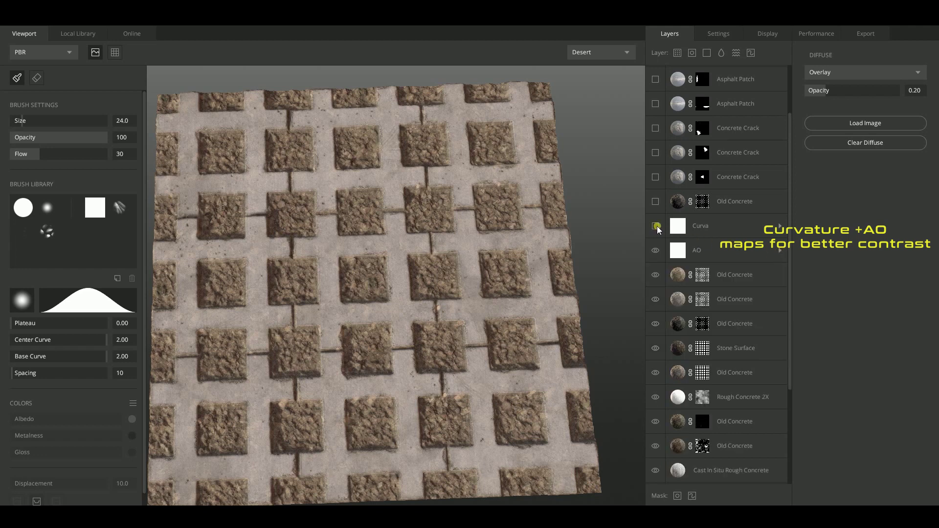
scroll(494, 407, up, 5)
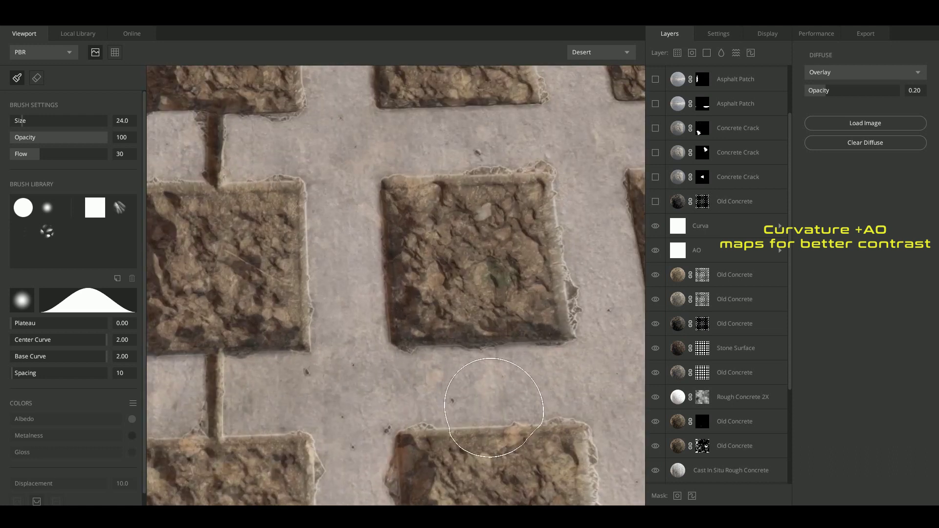
click(657, 226)
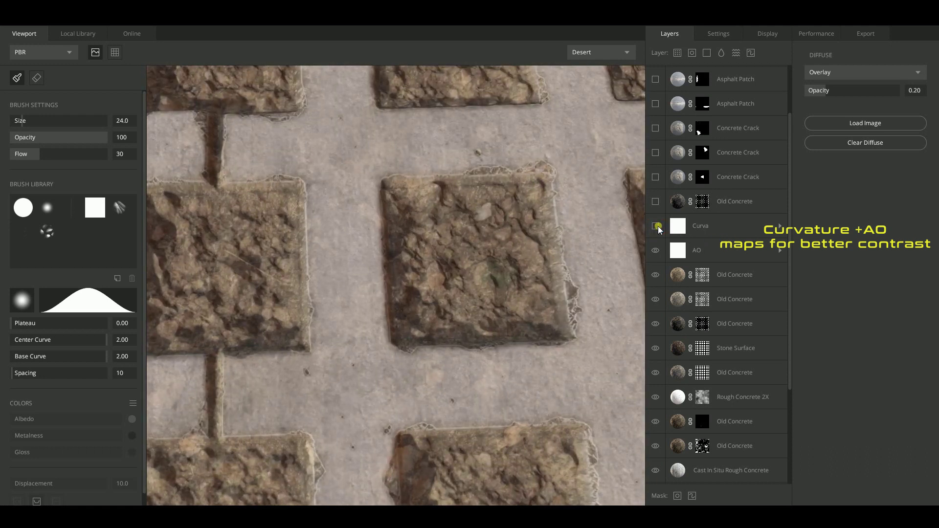
click(657, 225)
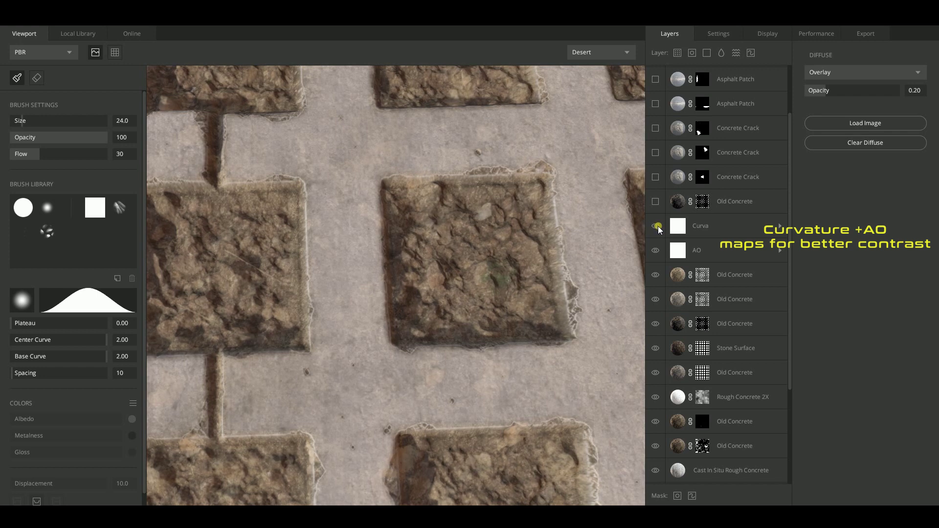
click(780, 228)
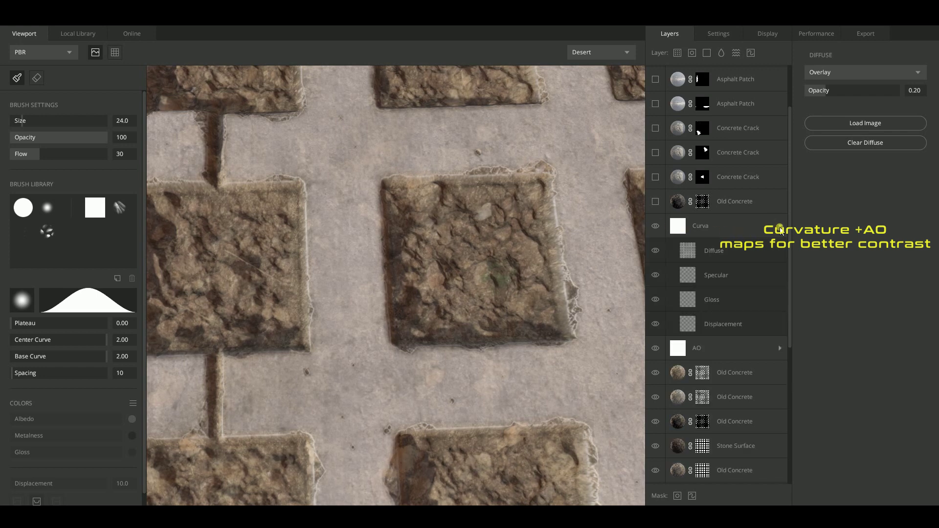
click(741, 252)
click(781, 226)
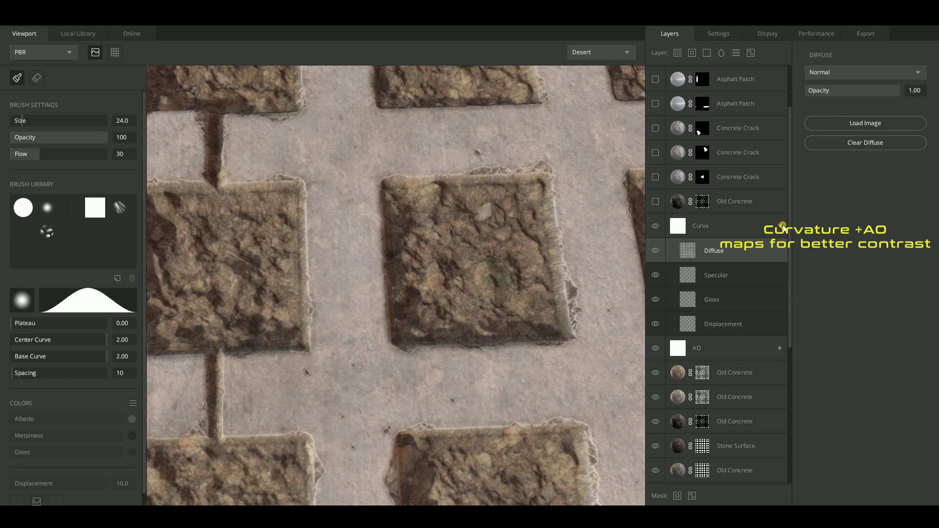
- Frame the whole material and turn on the topmost Old Concrete layer
scroll(447, 362, down, 5)
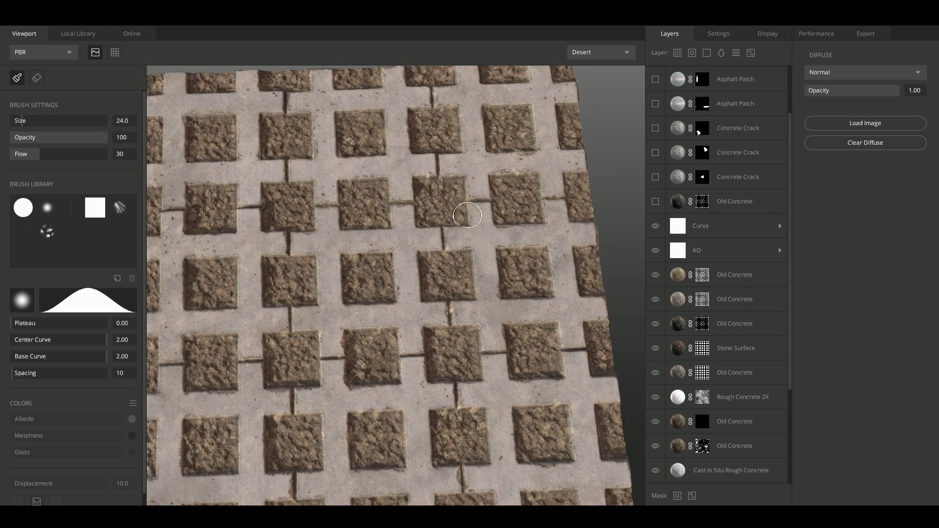
key(f)
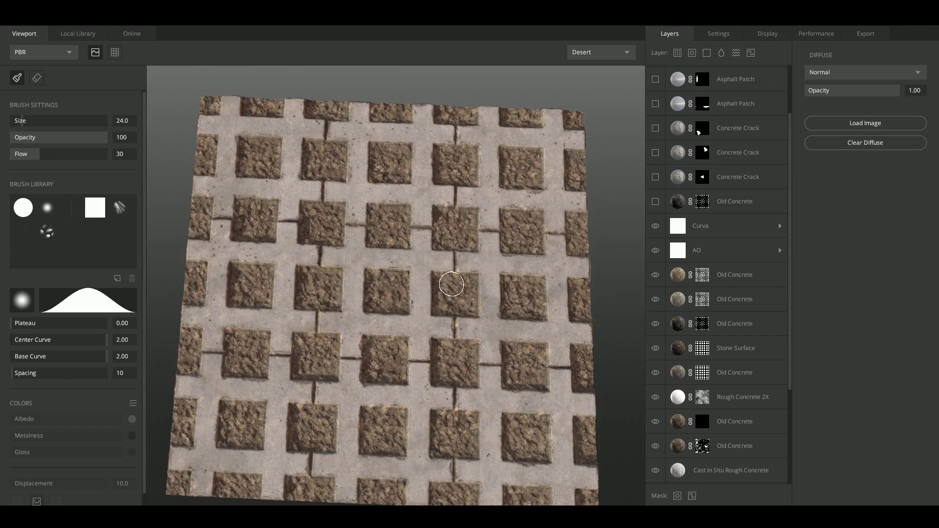
click(757, 253)
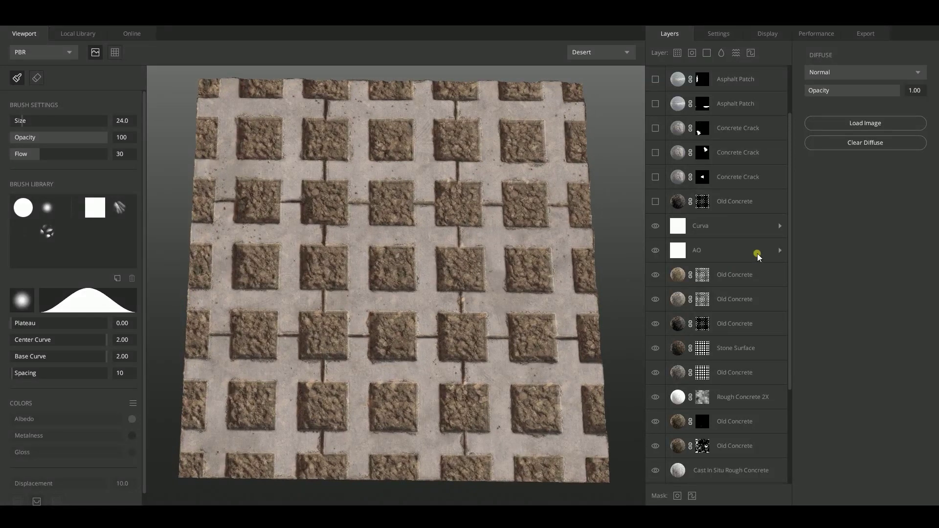
click(738, 202)
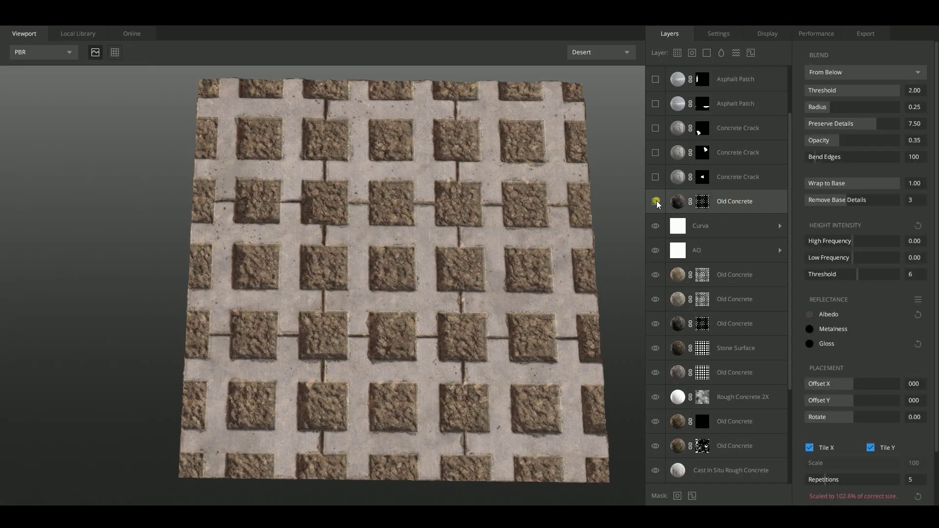
- Hide and re-show the upper Old Concrete dirt layer to compare, leaving it visible
scroll(359, 412, up, 5)
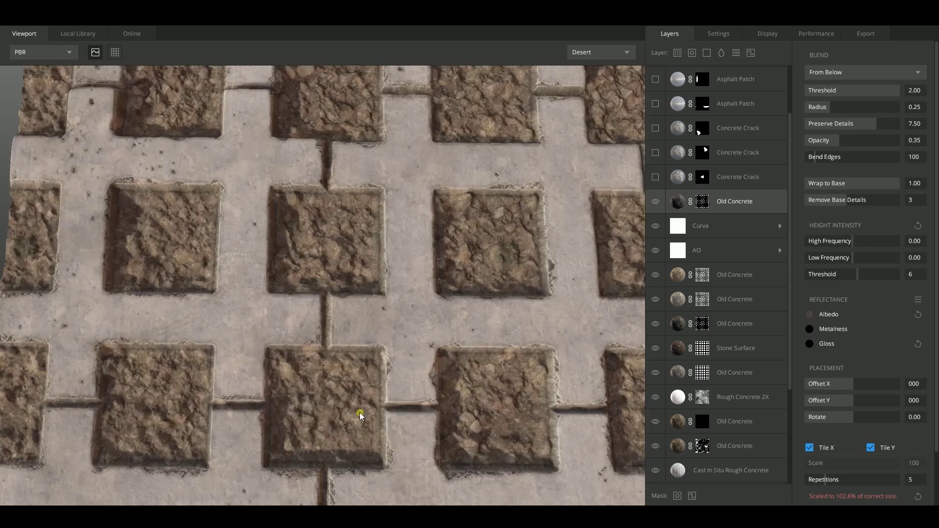
scroll(363, 436, up, 3)
drag(363, 437, 390, 401)
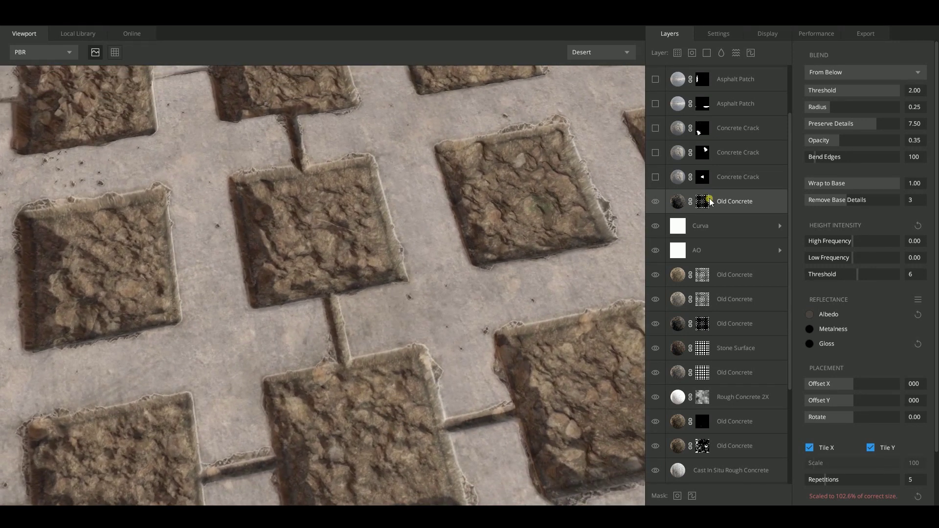
click(670, 200)
click(657, 202)
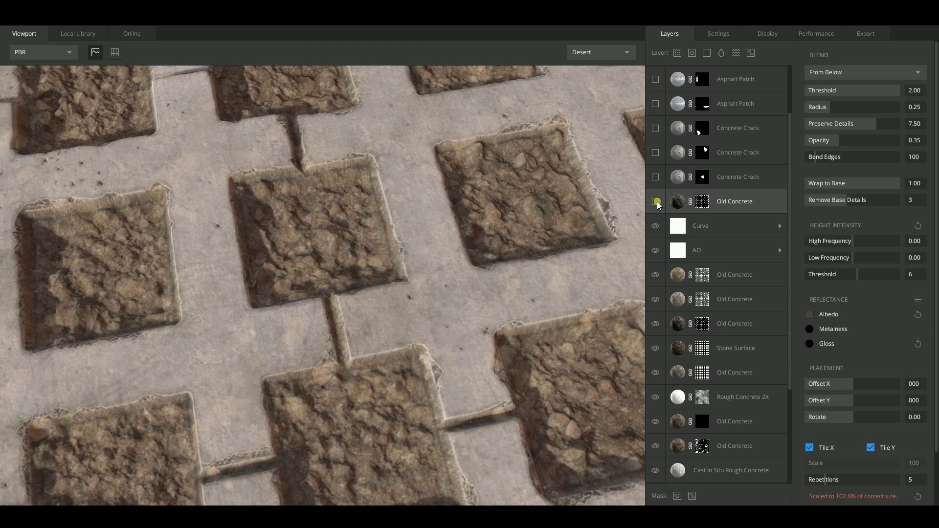
click(657, 202)
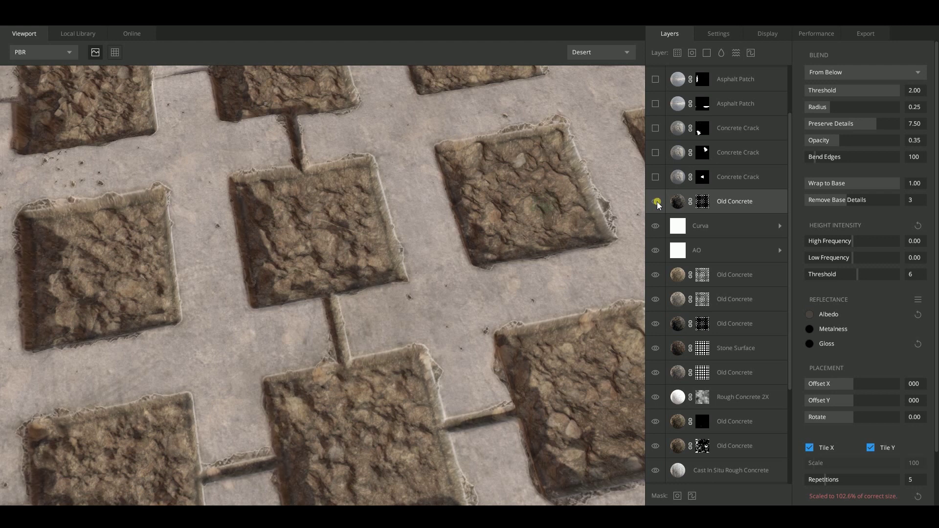
- Select the hidden lowest Concrete Crack layer to bring up its Blend settings
click(740, 177)
scroll(564, 237, down, 3)
right_drag(498, 262, 482, 209)
mouse_move(482, 210)
mouse_down()
mouse_move(474, 261)
mouse_move(513, 229)
mouse_up()
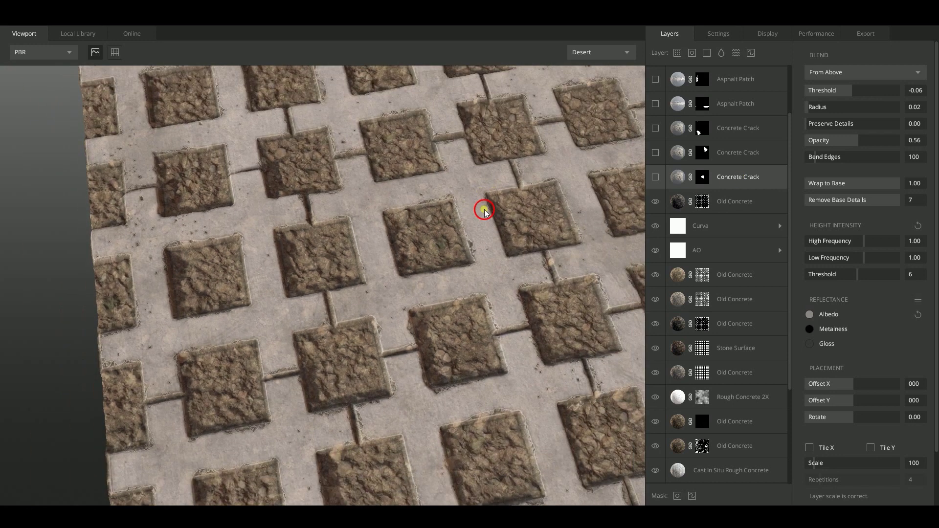
scroll(457, 271, down, 2)
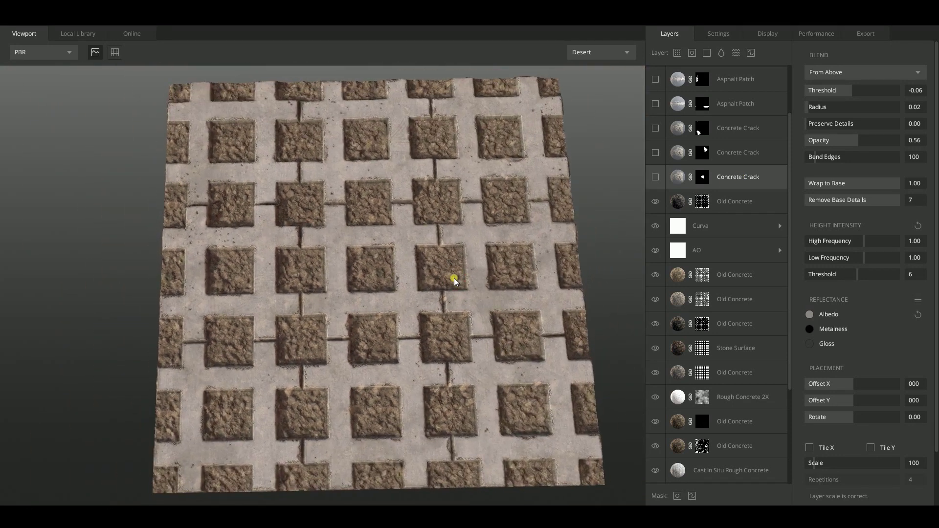
- Turn on the lowest Concrete Crack layer and compare it on and off up close
click(655, 177)
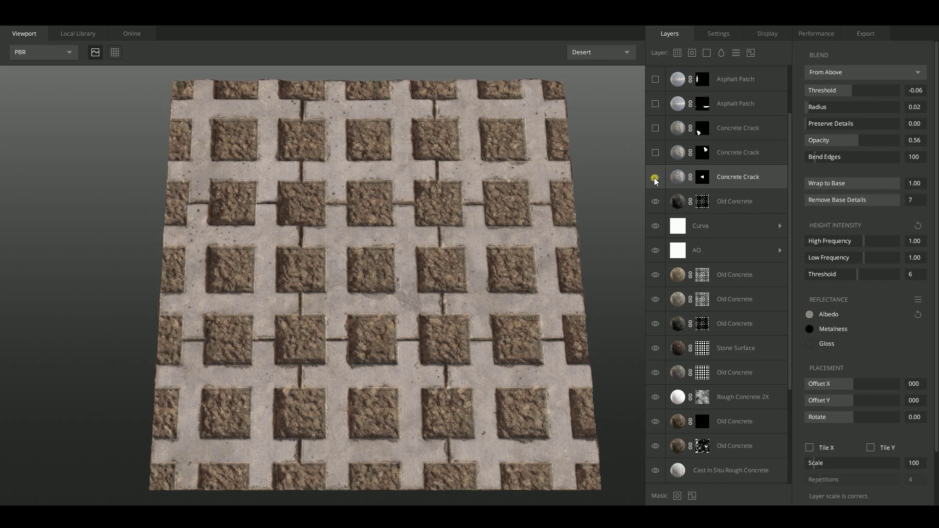
scroll(436, 343, up, 3)
scroll(523, 361, up, 3)
mouse_move(523, 361)
mouse_down()
mouse_move(312, 317)
mouse_move(385, 354)
mouse_move(440, 334)
mouse_move(582, 184)
mouse_up()
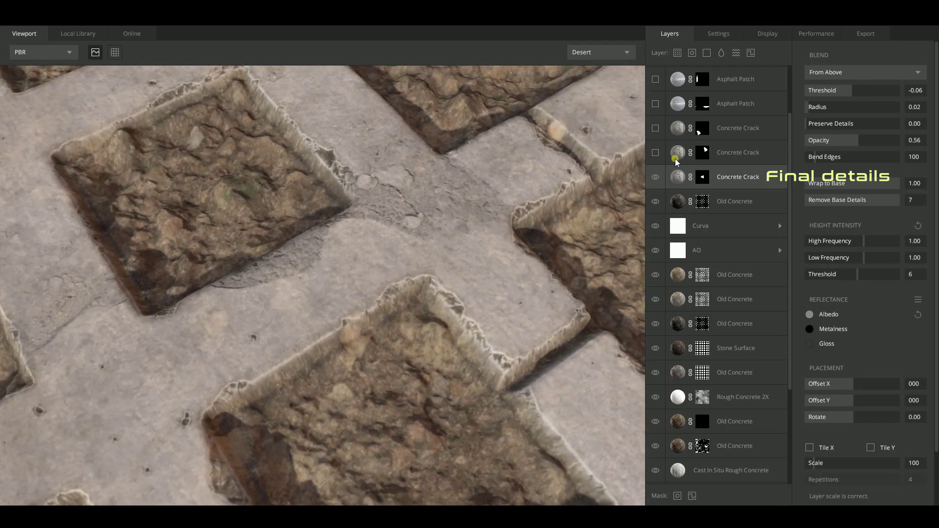
click(655, 177)
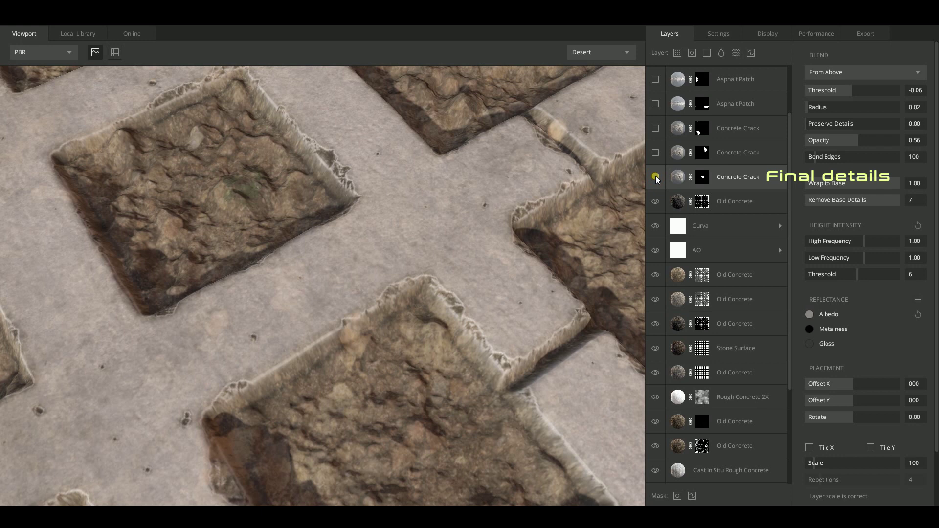
click(655, 177)
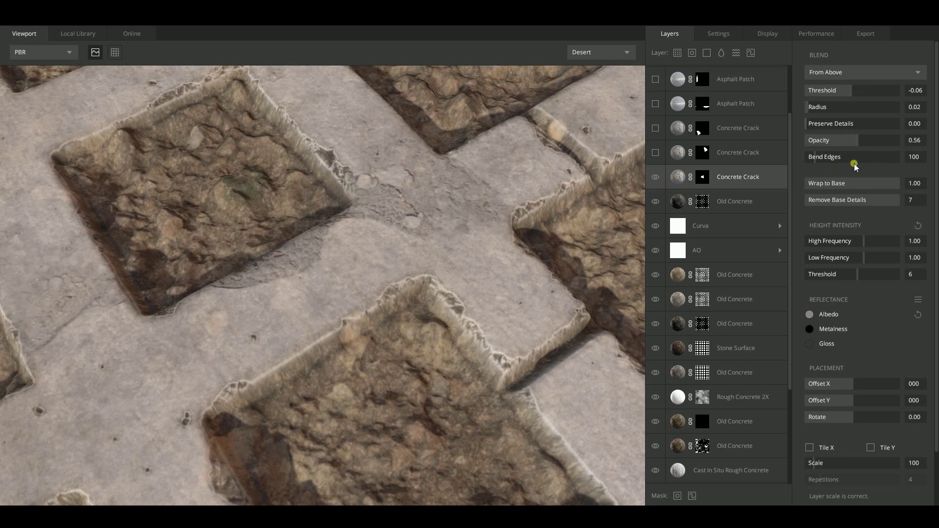
- Select the middle Concrete Crack layer and orbit to an overhead view of the grid
click(720, 152)
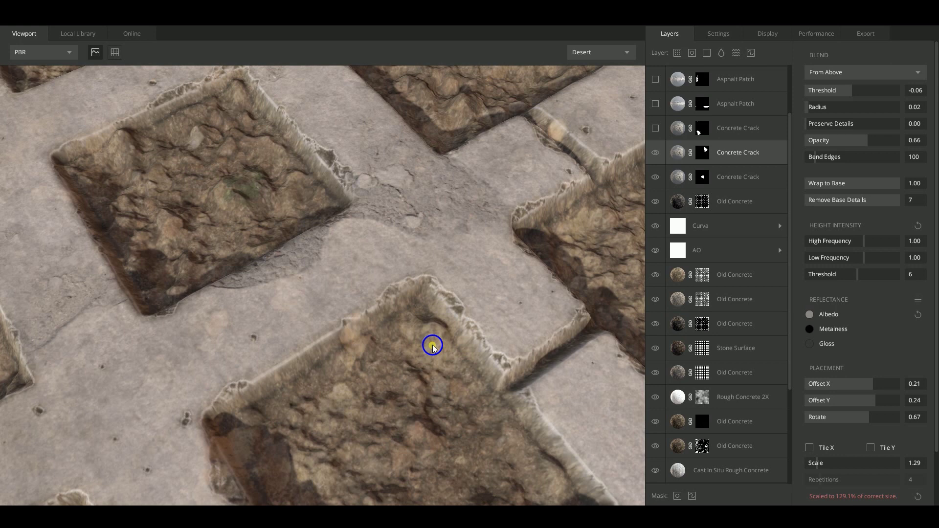
scroll(433, 345, down, 10)
mouse_move(428, 289)
mouse_down()
mouse_move(384, 358)
mouse_move(432, 343)
mouse_move(617, 192)
mouse_up()
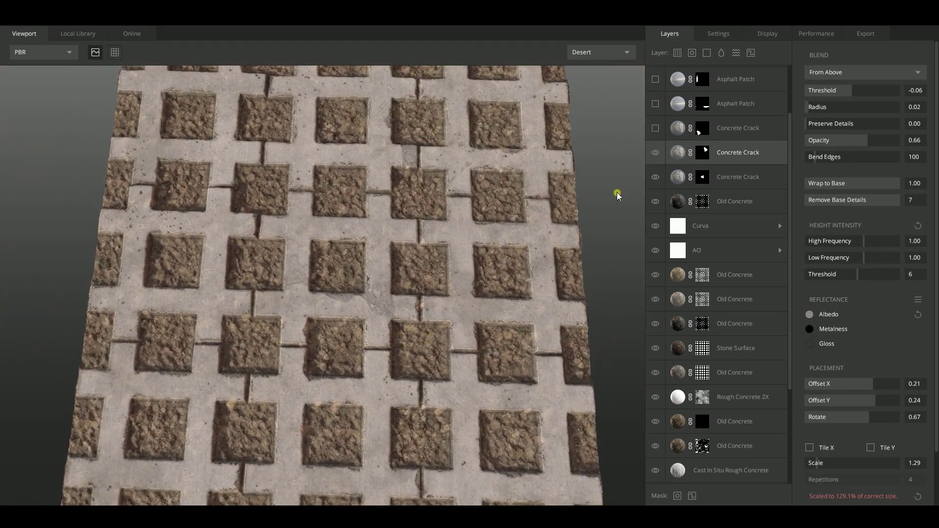
- Compare one Concrete Crack layer on and off, then show the remaining crack layer
click(655, 153)
click(655, 153)
click(656, 127)
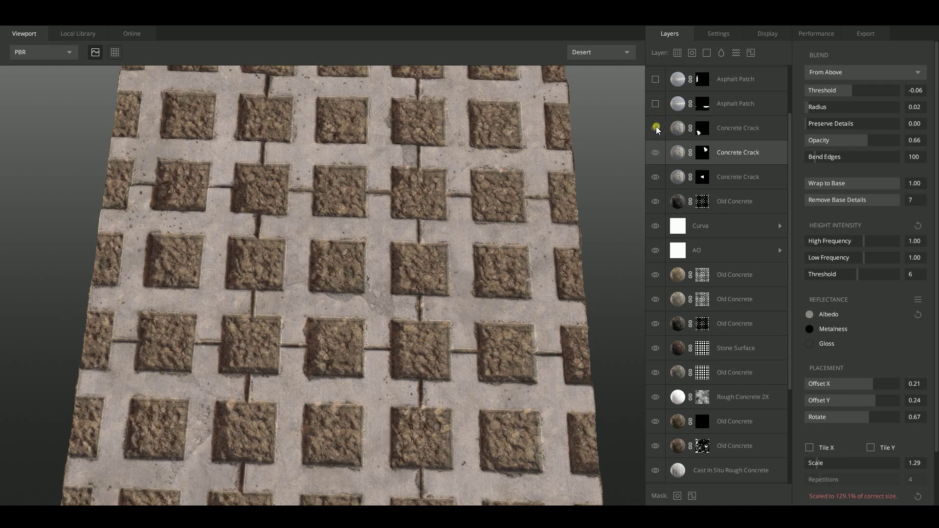
click(384, 304)
- Show both Asphalt Patch layers and inspect the patches on a few tiles
click(656, 104)
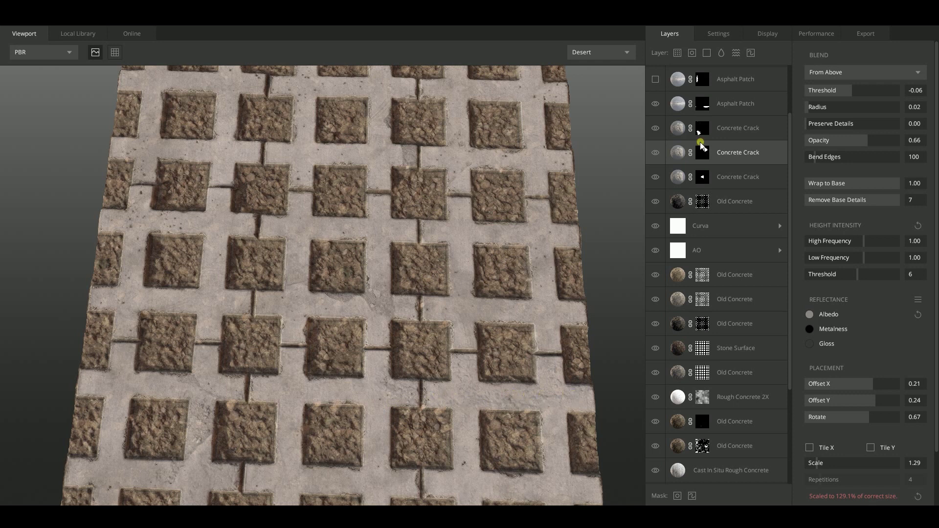
drag(790, 140, 761, 84)
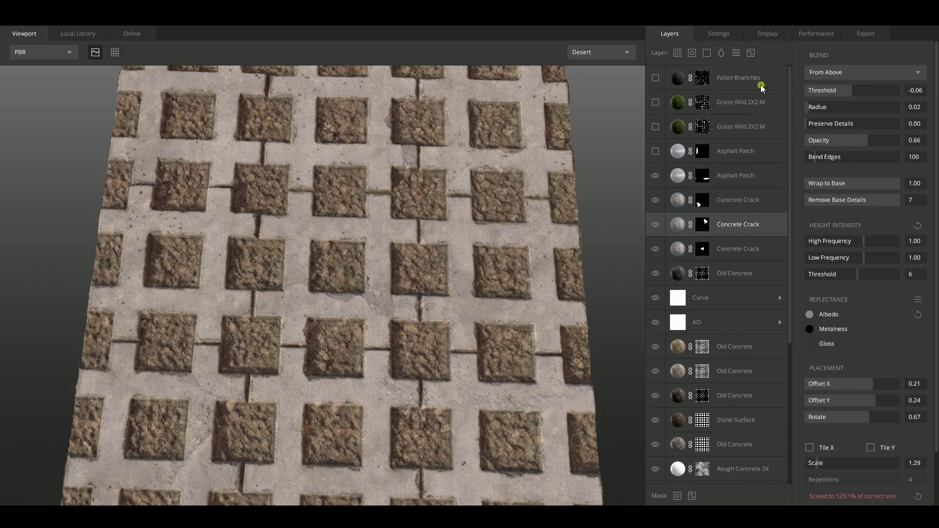
click(655, 151)
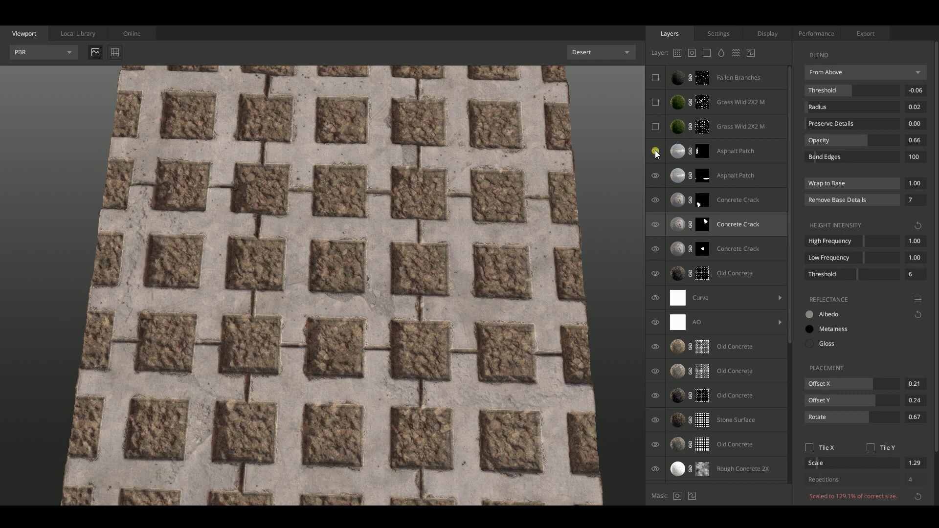
mouse_move(209, 269)
mouse_down()
mouse_move(419, 272)
mouse_move(329, 305)
mouse_move(369, 271)
mouse_move(447, 243)
mouse_move(478, 315)
mouse_move(389, 315)
mouse_move(380, 326)
mouse_up()
scroll(370, 450, up, 5)
scroll(295, 268, down, 5)
scroll(294, 265, down, 3)
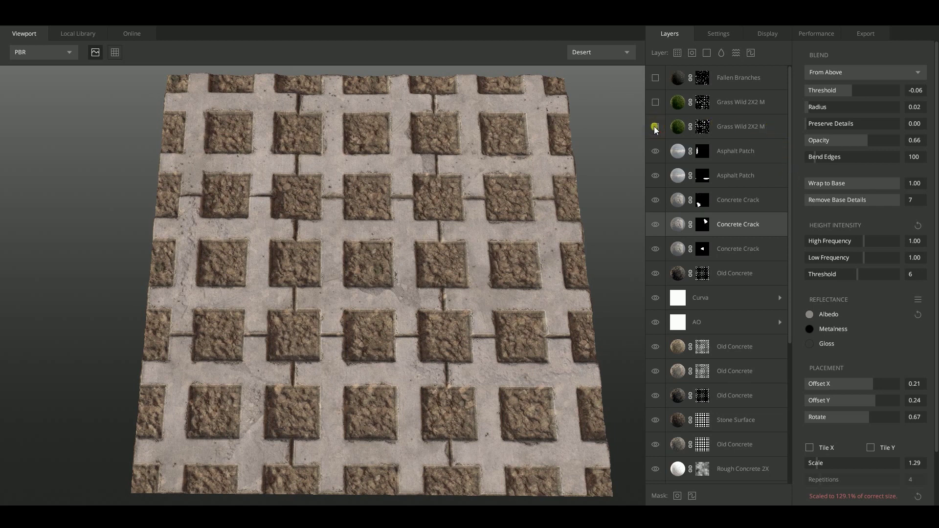
- Show the lower Grass Wild 2X2 M layer and review its From Below blend settings
click(654, 127)
mouse_move(482, 245)
mouse_down()
mouse_move(395, 307)
mouse_move(266, 230)
mouse_up()
scroll(267, 230, up, 5)
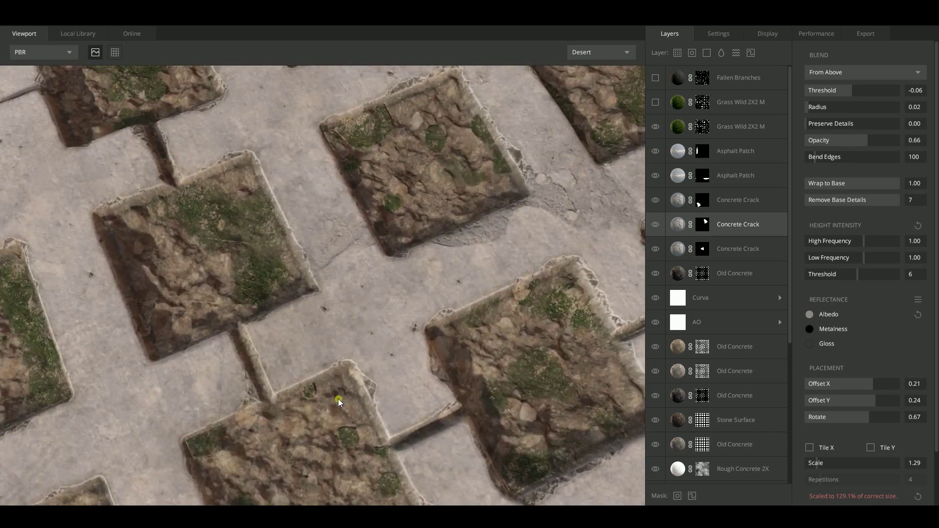
click(726, 126)
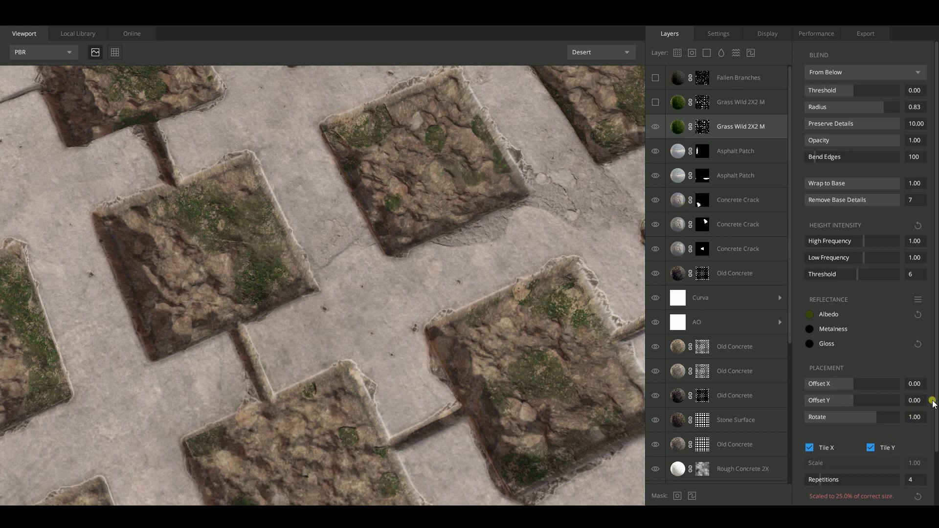
mouse_move(934, 406)
mouse_down()
mouse_move(936, 441)
mouse_move(936, 360)
mouse_up()
scroll(476, 394, down, 5)
drag(434, 269, 460, 312)
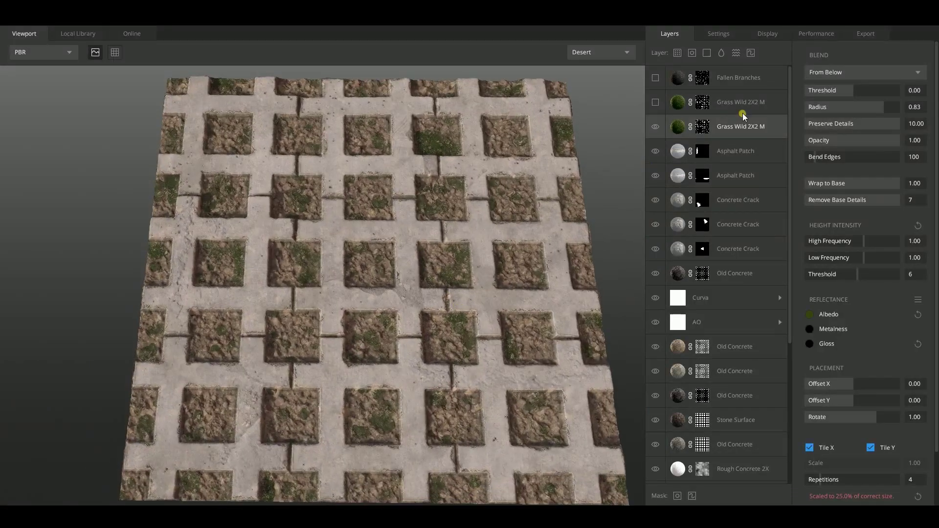
- Select and show the second Grass Wild 2X2 M layer
click(742, 104)
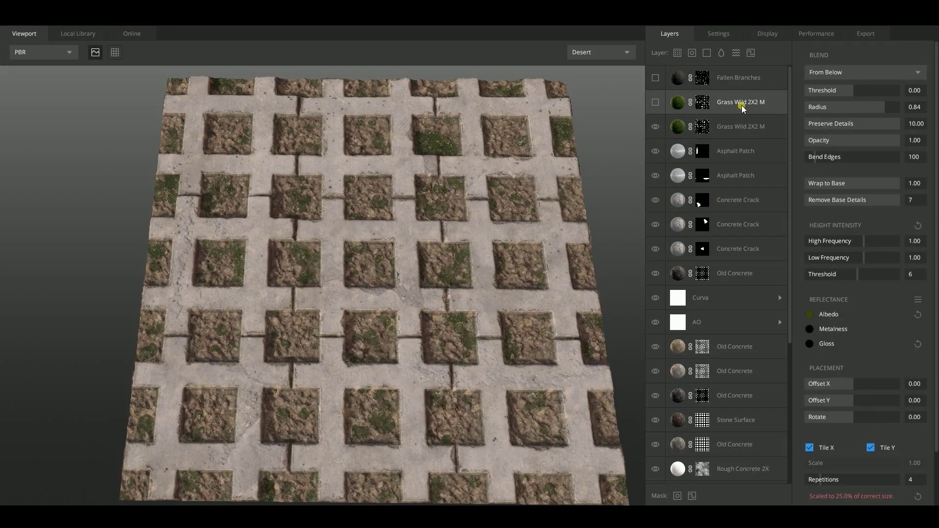
click(657, 102)
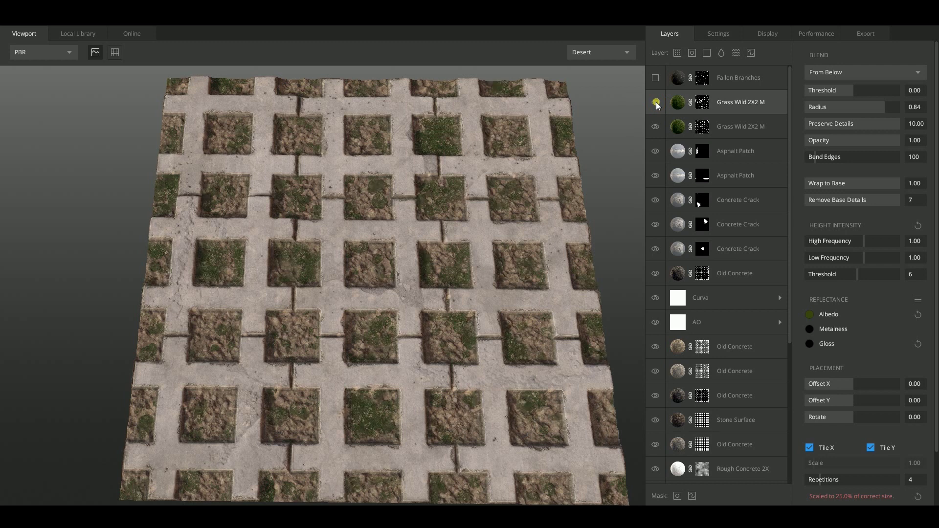
drag(633, 123, 600, 195)
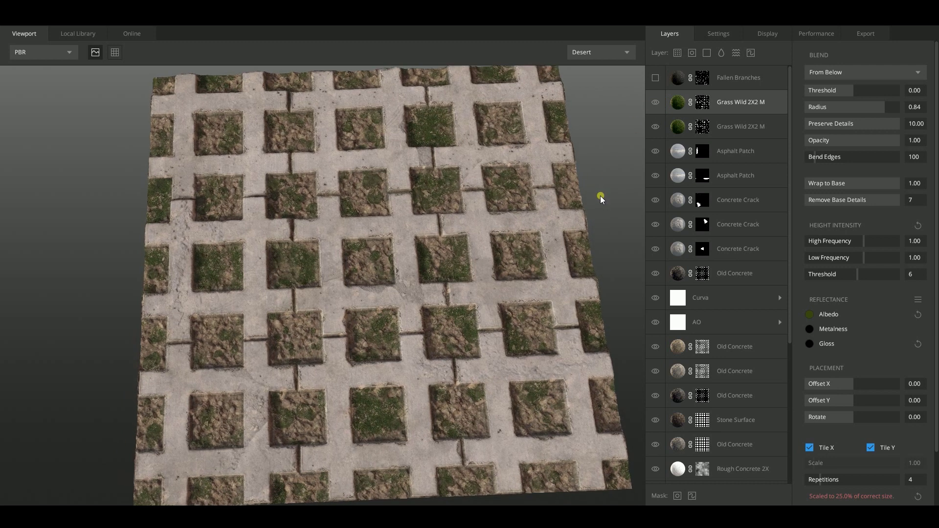
- Reveal the Fallen Branches layer so twigs scatter through the grassy holes
click(746, 83)
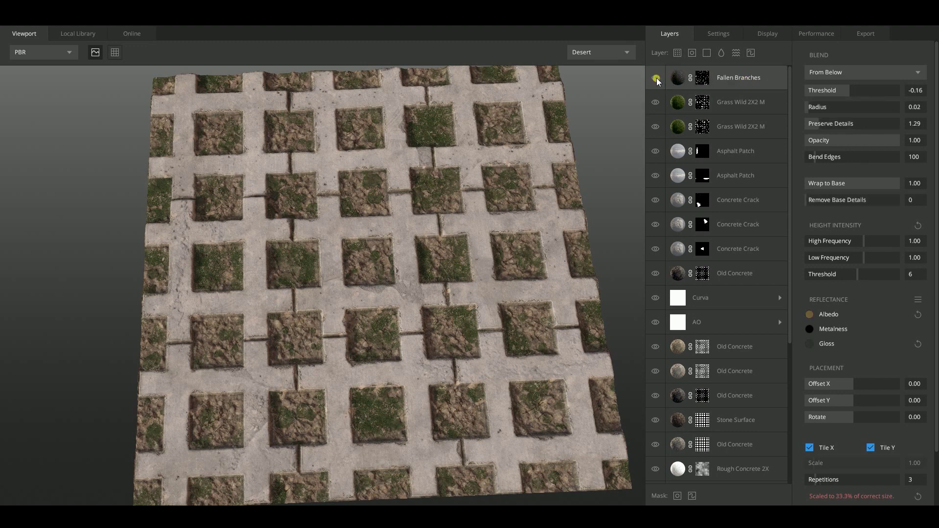
mouse_move(541, 329)
mouse_down()
mouse_move(332, 216)
mouse_move(400, 392)
mouse_move(345, 260)
mouse_move(291, 349)
mouse_move(324, 385)
mouse_move(401, 392)
mouse_move(374, 252)
mouse_move(476, 288)
mouse_move(397, 386)
mouse_move(491, 194)
mouse_move(411, 388)
mouse_move(374, 365)
mouse_move(419, 352)
mouse_move(330, 295)
mouse_move(325, 335)
mouse_move(401, 306)
mouse_up()
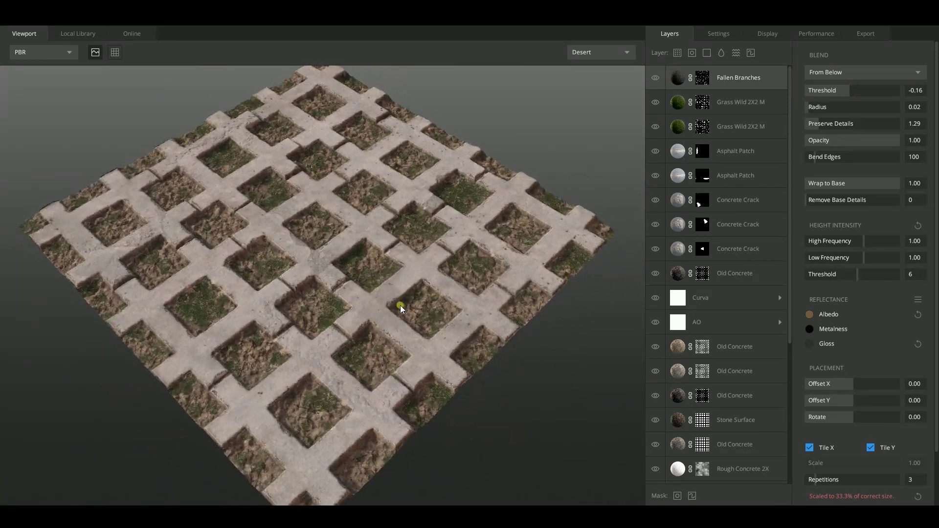
- Preview the floor under the Pisa, then Snow environments from low and top-down angles
click(622, 52)
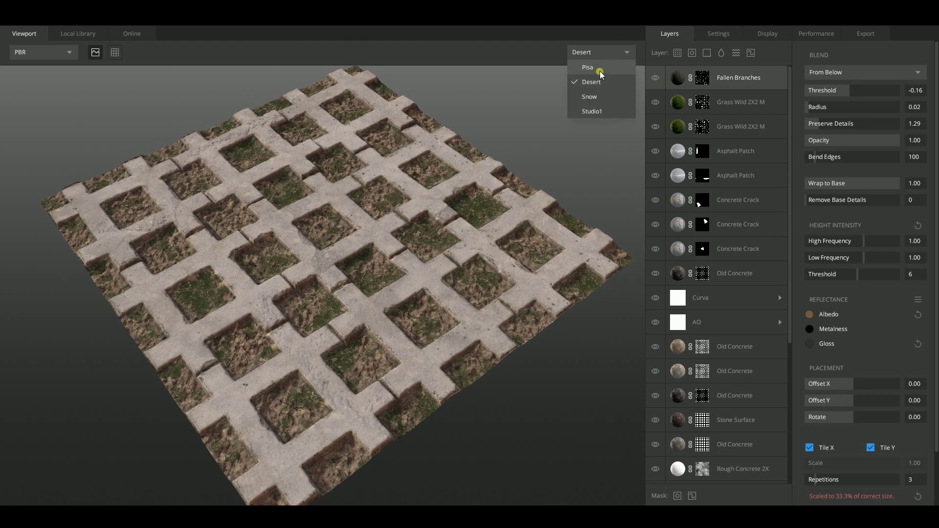
click(597, 68)
mouse_move(565, 212)
mouse_down()
mouse_move(587, 323)
mouse_move(546, 213)
mouse_up()
click(625, 54)
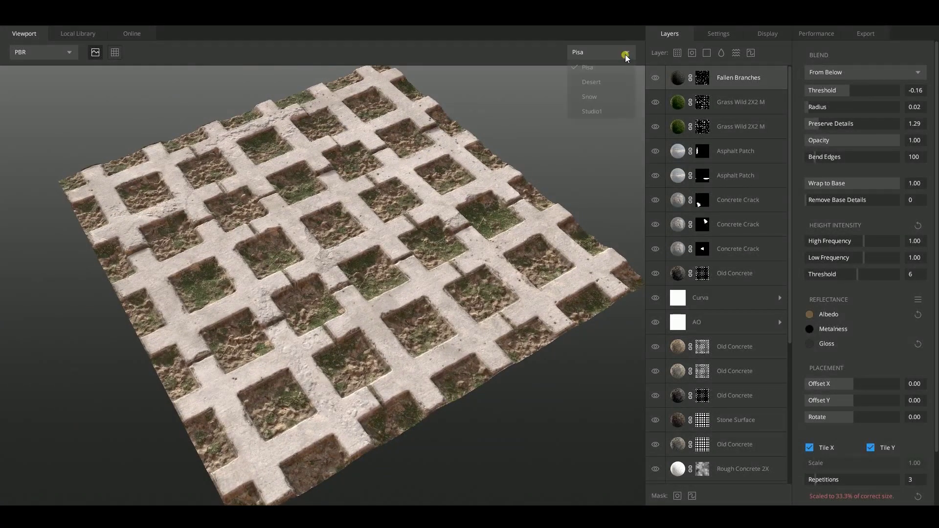
click(595, 95)
drag(568, 216, 493, 274)
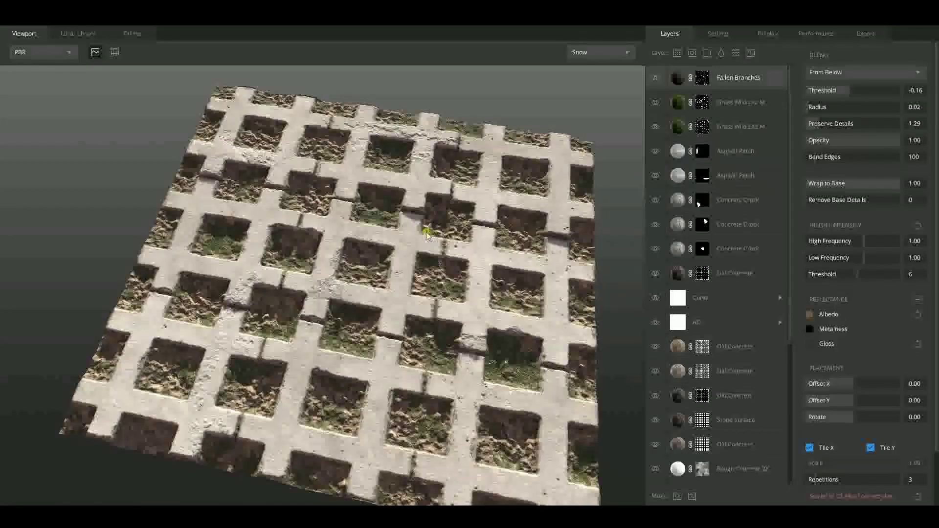
scroll(455, 328, up, 5)
drag(449, 356, 480, 275)
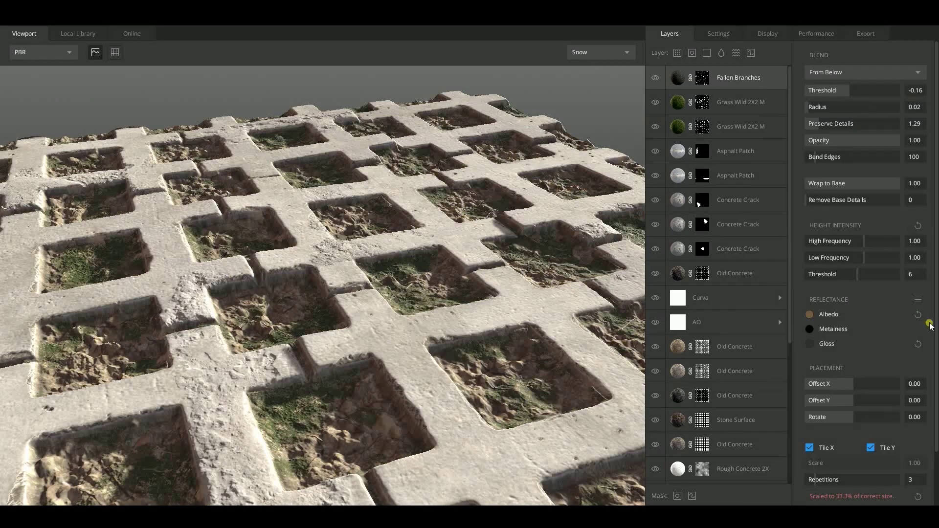
mouse_move(376, 333)
mouse_down()
mouse_move(487, 377)
mouse_move(426, 248)
mouse_up()
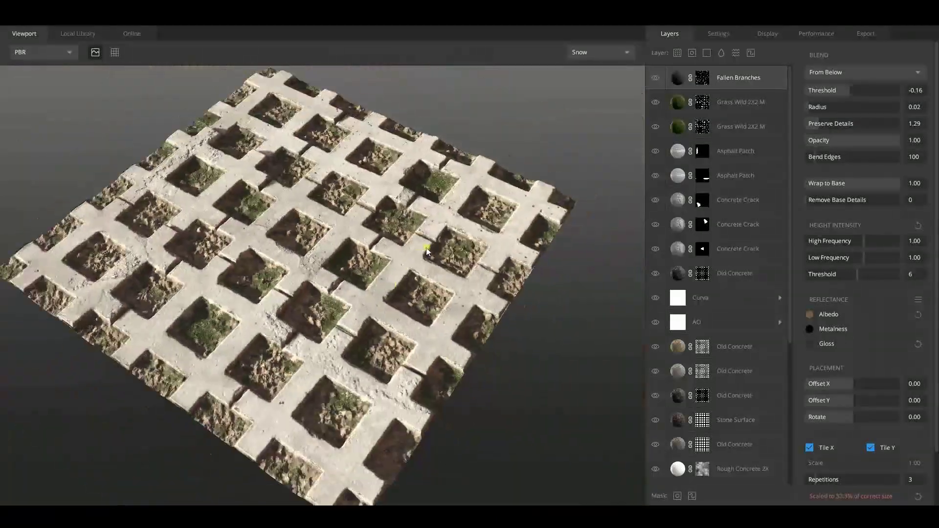
scroll(426, 247, up, 2)
- Light the floor with the Studio1 environment and view it straight-on
click(616, 57)
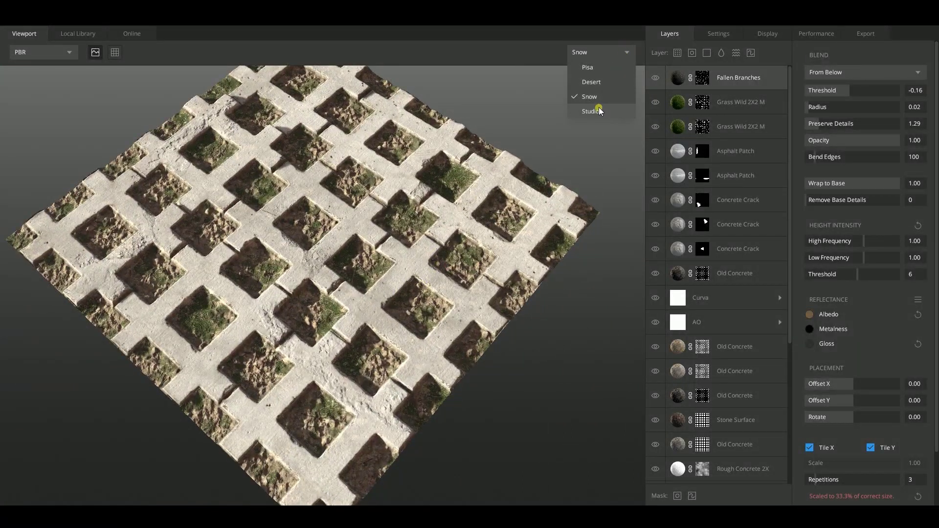
click(599, 108)
mouse_move(599, 137)
mouse_down()
mouse_move(402, 235)
mouse_move(398, 269)
mouse_move(523, 299)
mouse_move(468, 330)
mouse_move(462, 307)
mouse_up()
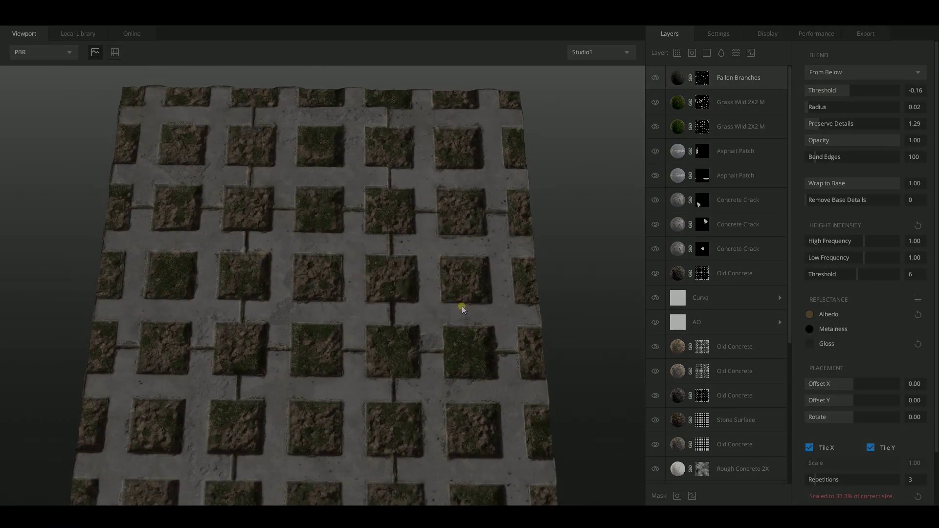